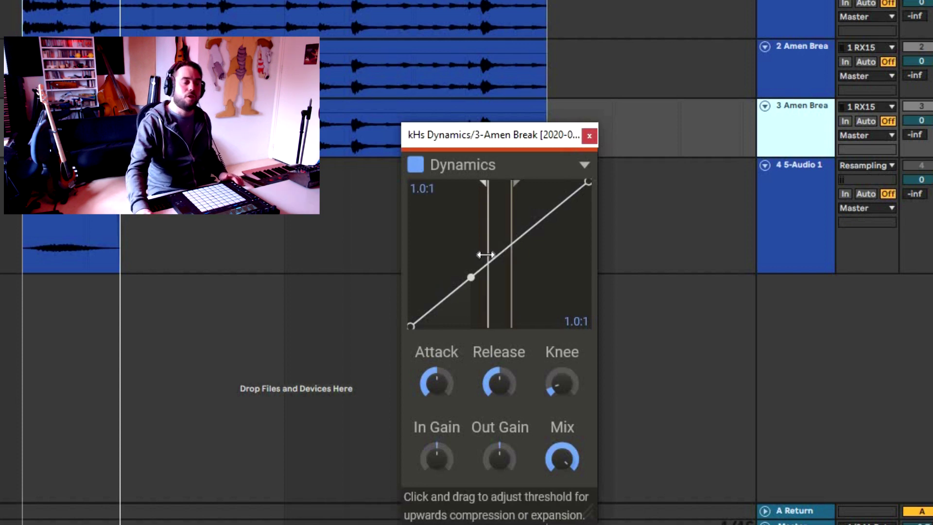
# - Try downward compression at 2.7:1 with lowered thresholds in Dynamics, and return the ratio to 1.0:1
pyautogui.moveTo(486, 253); pyautogui.dragTo(441, 254)
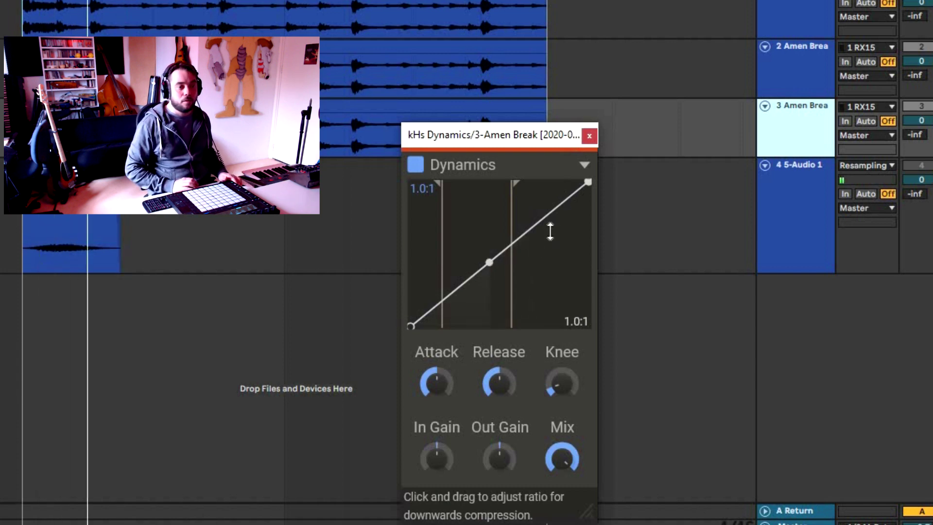
pyautogui.moveTo(588, 187); pyautogui.dragTo(482, 254)
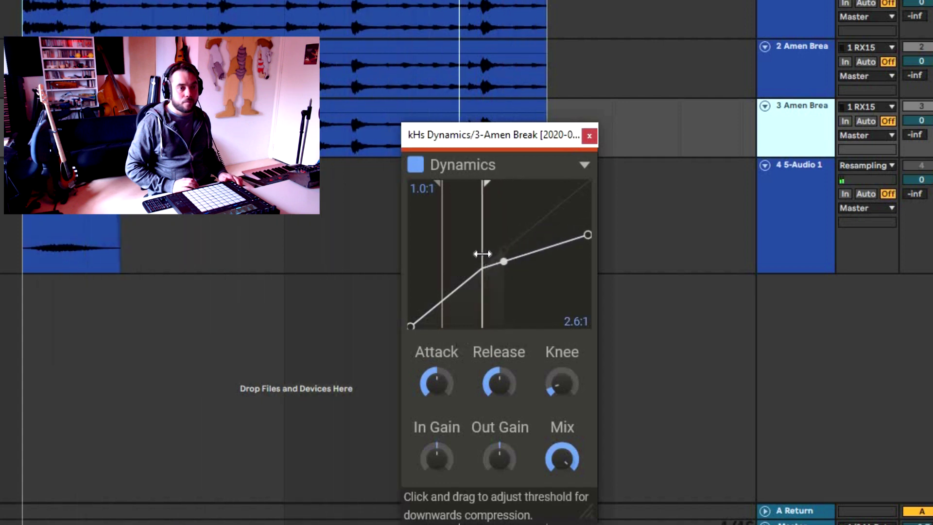
pyautogui.moveTo(587, 235); pyautogui.dragTo(593, 195)
pyautogui.scroll(-5, 595, 185)
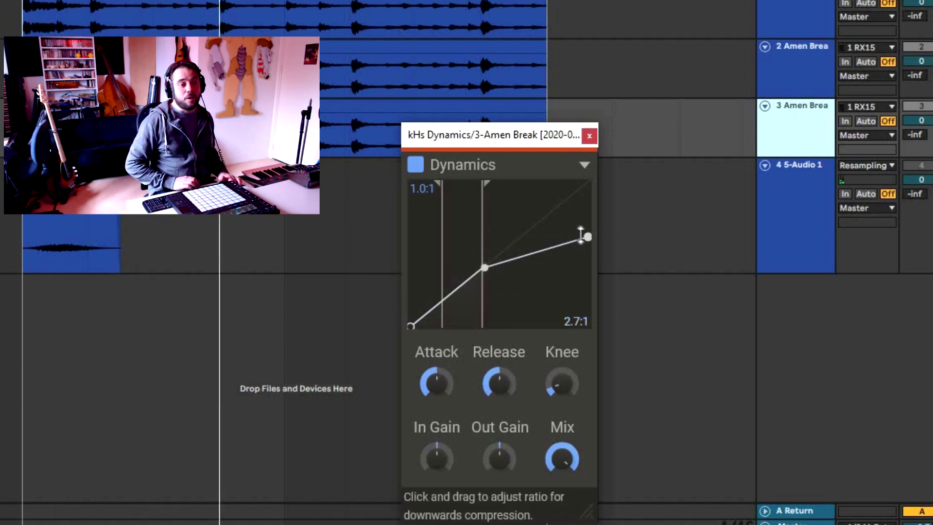
pyautogui.moveTo(583, 236); pyautogui.dragTo(543, 156)
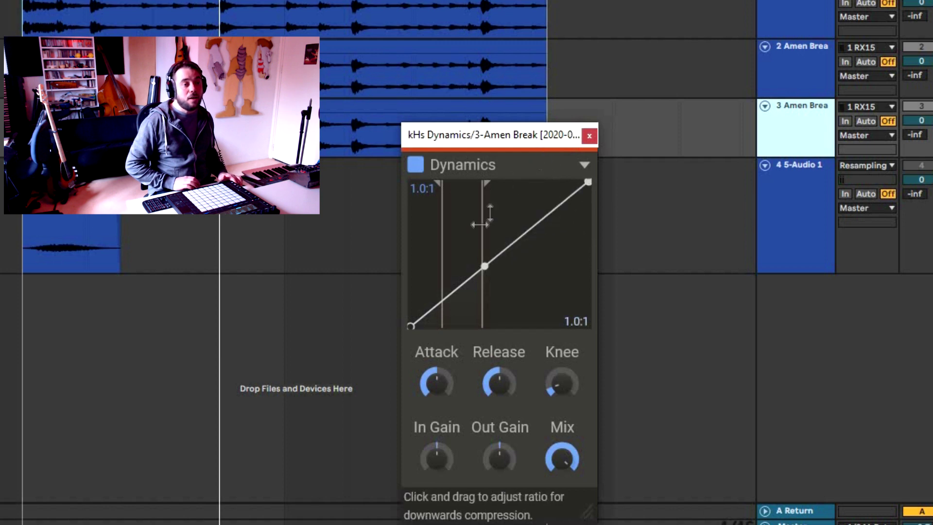
# - Raise both Dynamics thresholds and set the upward compression ratio to 2.8:1
pyautogui.moveTo(478, 226); pyautogui.dragTo(583, 229)
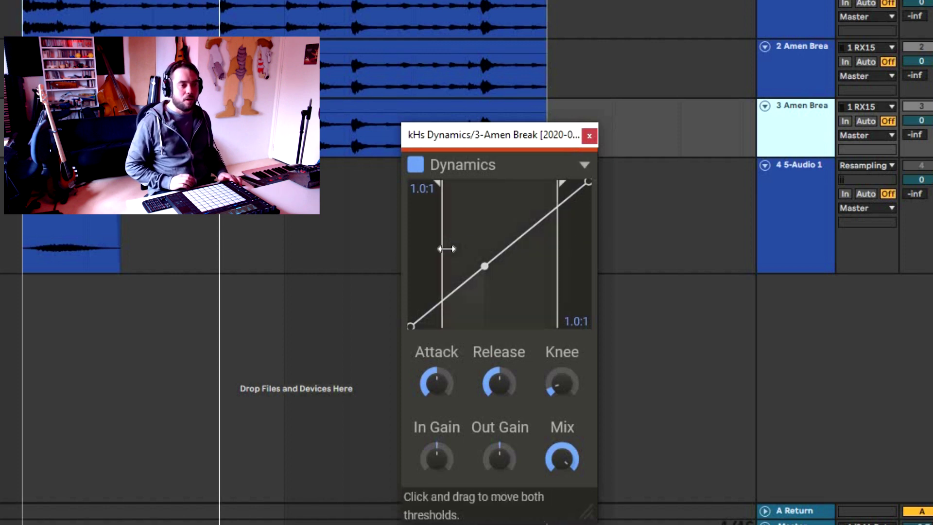
pyautogui.moveTo(439, 250); pyautogui.dragTo(486, 290)
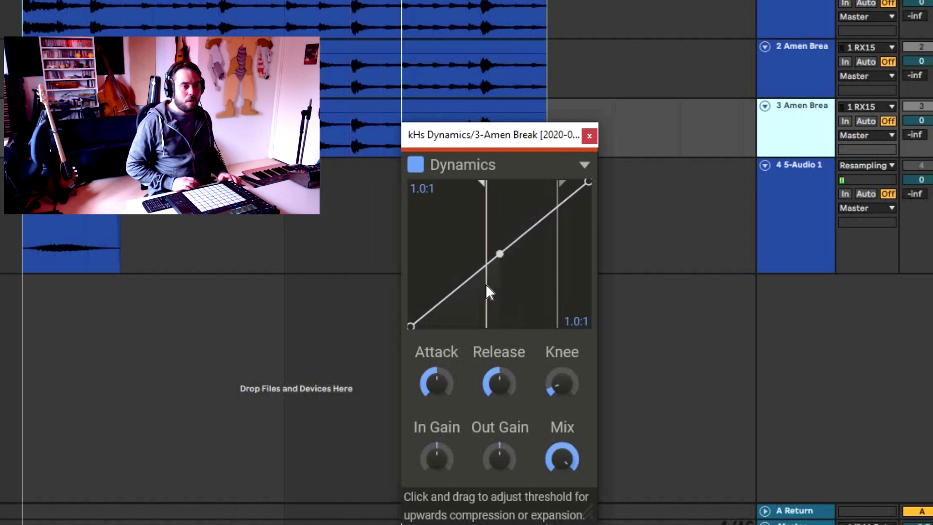
pyautogui.moveTo(409, 327); pyautogui.dragTo(414, 268)
pyautogui.moveTo(485, 246); pyautogui.dragTo(515, 257)
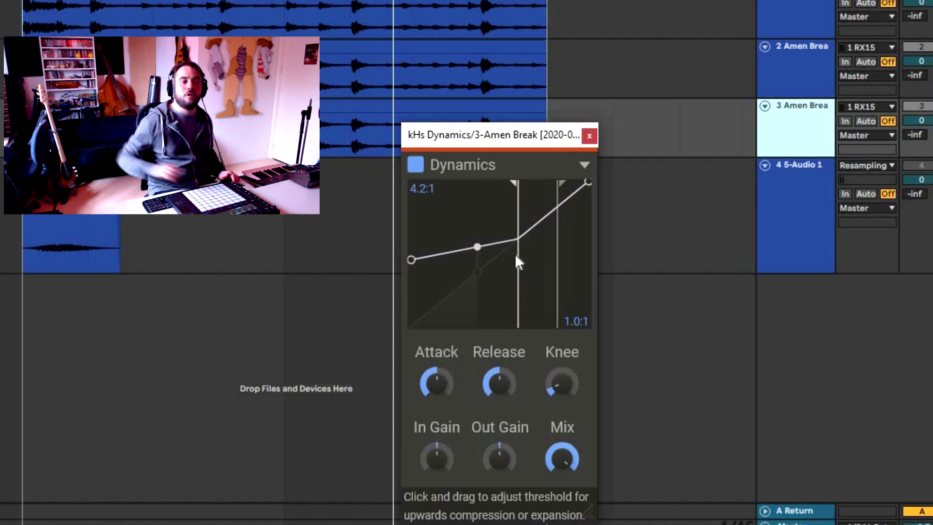
pyautogui.moveTo(407, 264)
pyautogui.mouseDown()
pyautogui.moveTo(409, 335)
pyautogui.moveTo(417, 276)
pyautogui.mouseUp()
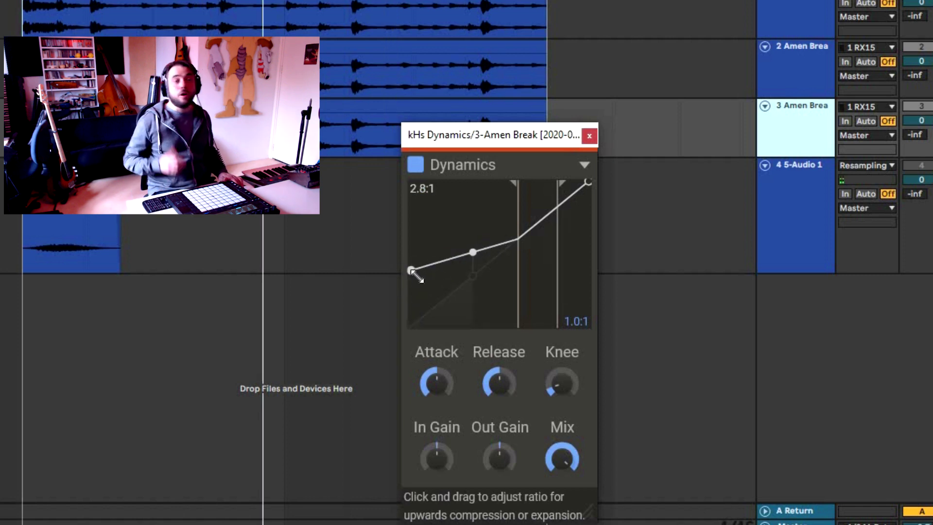
# - Try expansion below the lower Dynamics threshold, going from 1:2.2 to 1:30, and play the break
pyautogui.moveTo(413, 274); pyautogui.dragTo(421, 330)
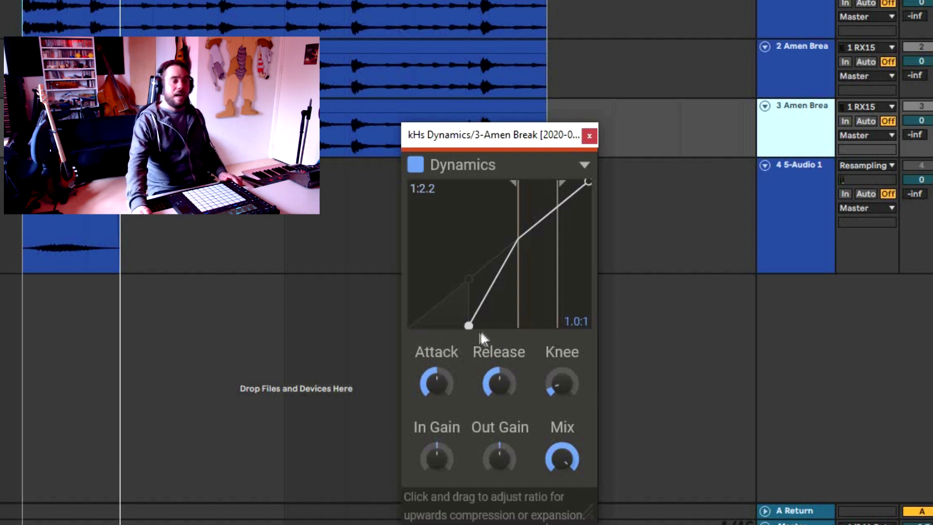
pyautogui.moveTo(484, 340); pyautogui.dragTo(548, 375)
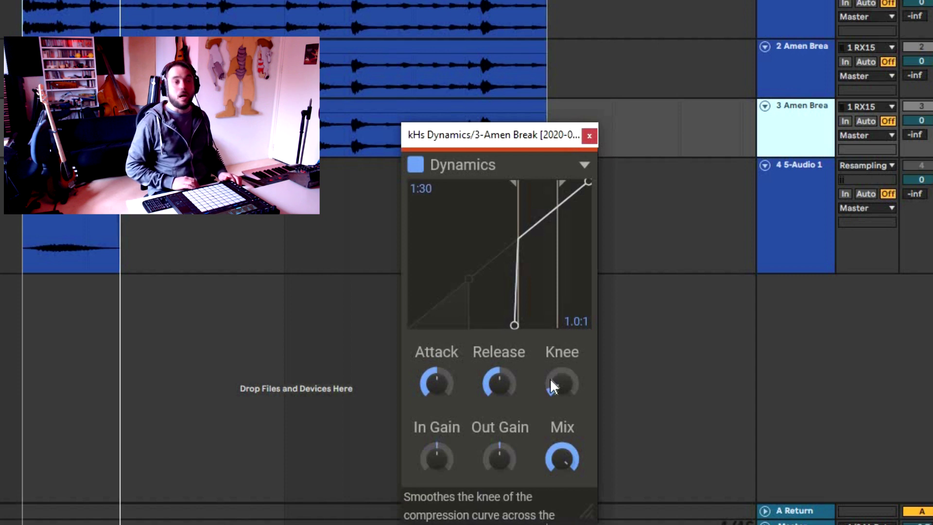
pyautogui.press('space')
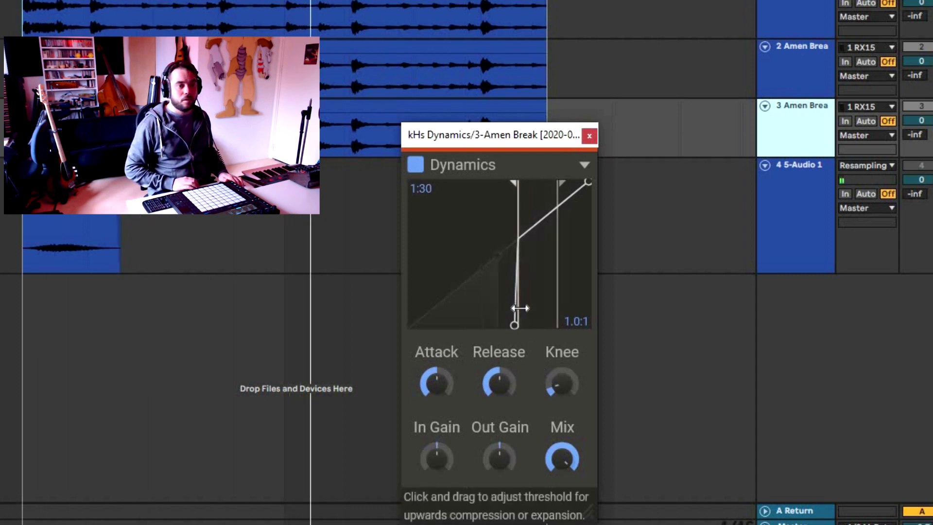
# - Reset the lower ratio to 1.0:1, and try 30:1 downward compression above a lowered upper threshold
pyautogui.moveTo(515, 327); pyautogui.dragTo(411, 325)
pyautogui.moveTo(588, 186); pyautogui.dragTo(668, 303)
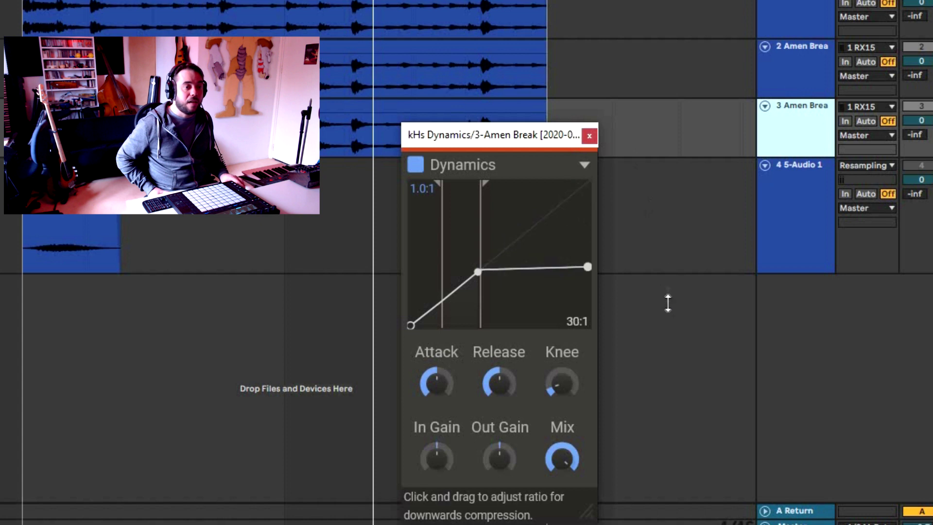
pyautogui.moveTo(652, 160); pyautogui.dragTo(631, 15)
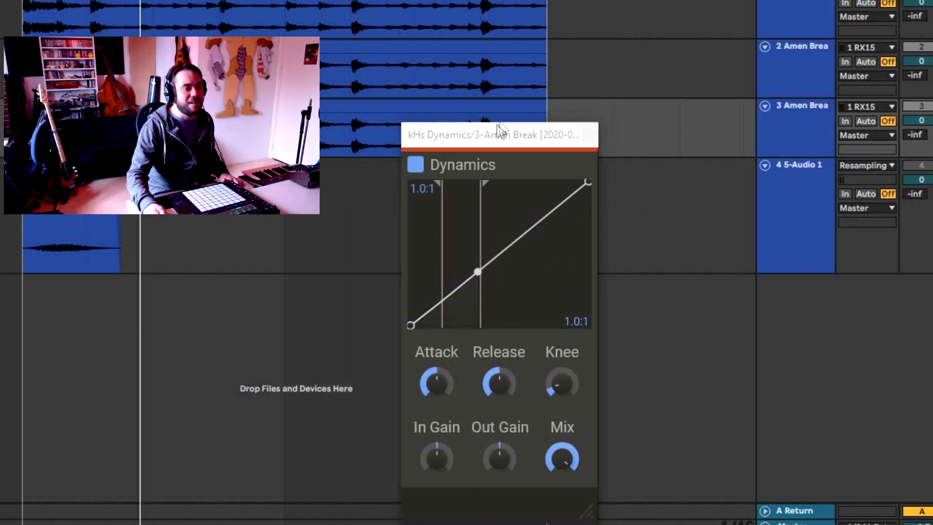
# - Close the Dynamics window and delete the kHs Dynamics and kHs Gate devices from the third Amen Break track
pyautogui.moveTo(498, 130); pyautogui.dragTo(425, 122)
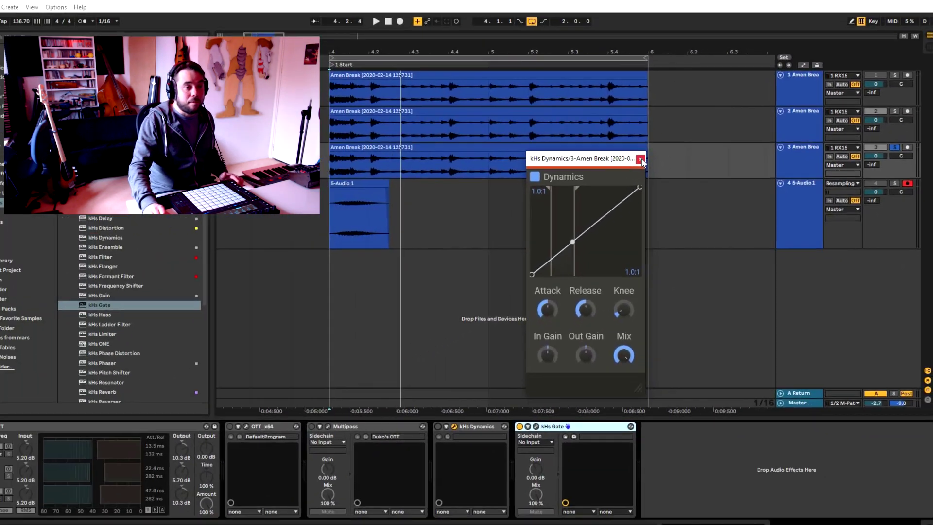
pyautogui.click(610, 150)
pyautogui.press('Delete')
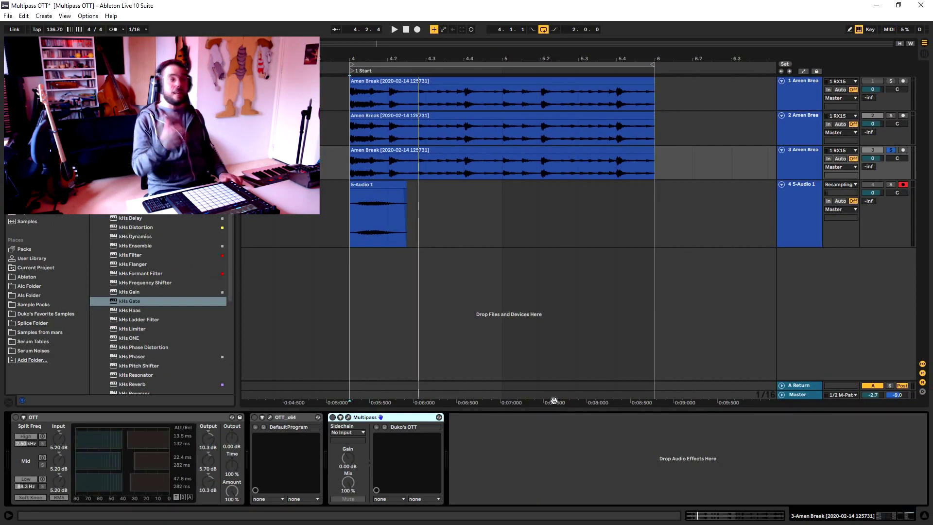
# - Switch on the OTT multiband dynamics device on the third track and audition the break through it
pyautogui.click(295, 429)
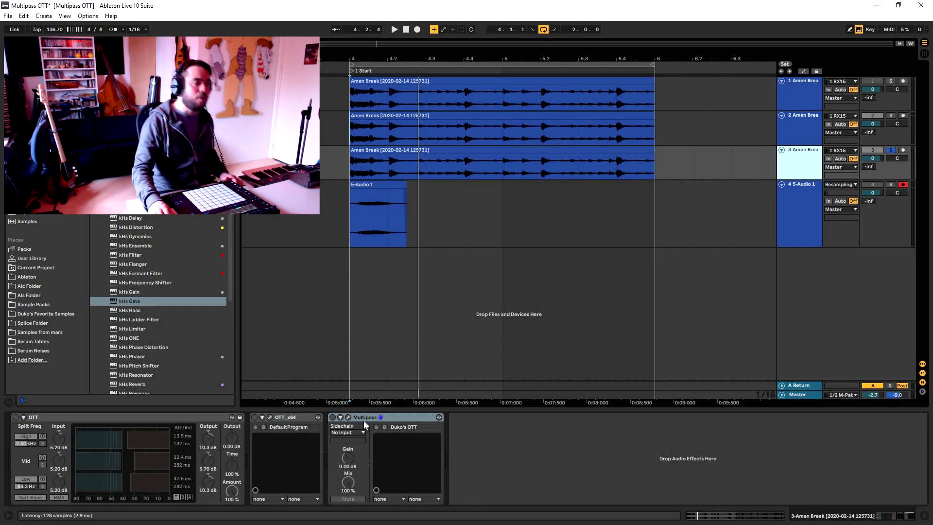
pyautogui.click(15, 417)
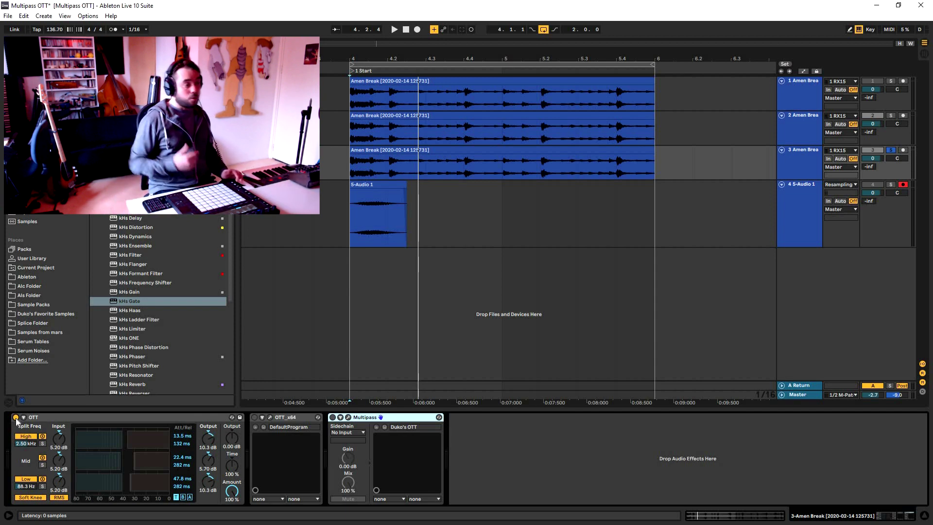
pyautogui.press('space')
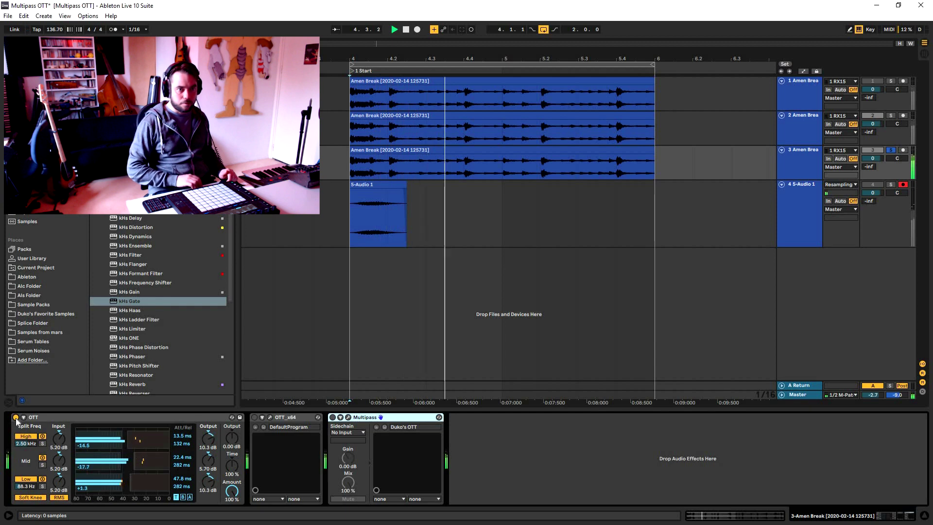
pyautogui.press('space')
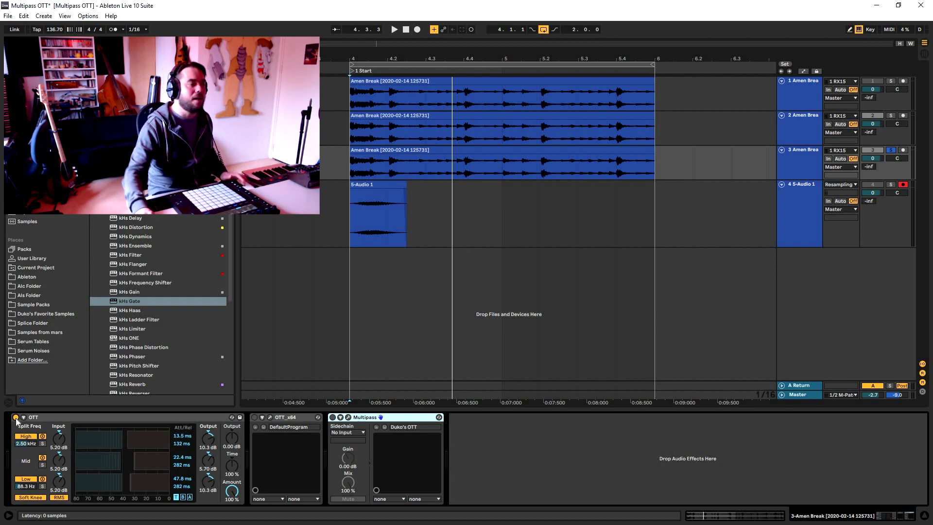
# - Switch off the OTT device and open the Xfer OTT_x64 plug-in window over the arrangement
pyautogui.click(16, 417)
pyautogui.click(270, 417)
pyautogui.click(269, 417)
pyautogui.click(269, 417)
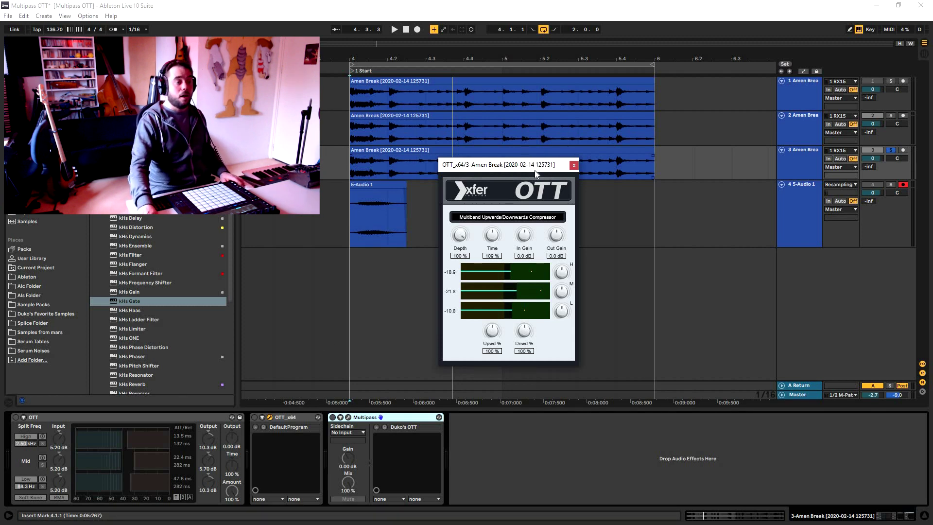
pyautogui.moveTo(525, 169); pyautogui.dragTo(546, 136)
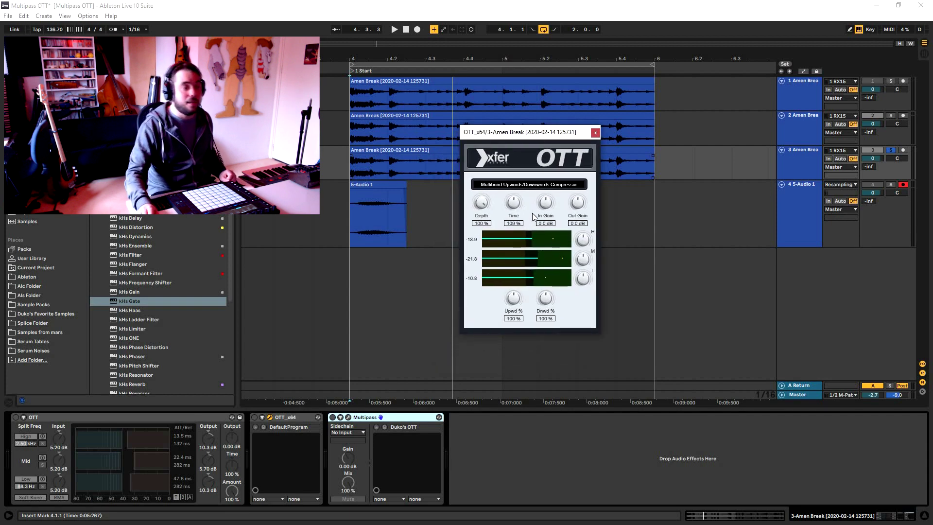
# - Audition the break with the OTT multiband dynamics device switched on, and bypass the device for comparison
pyautogui.click(26, 452)
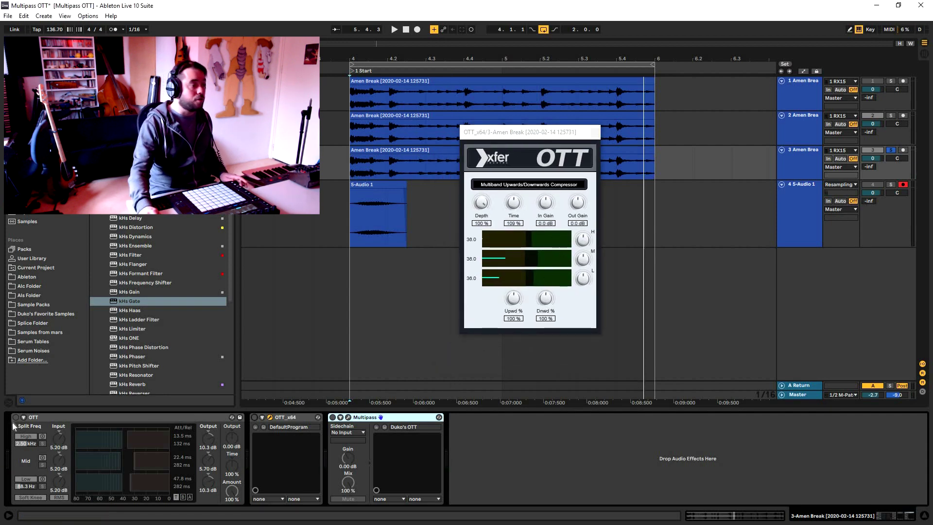
pyautogui.click(16, 417)
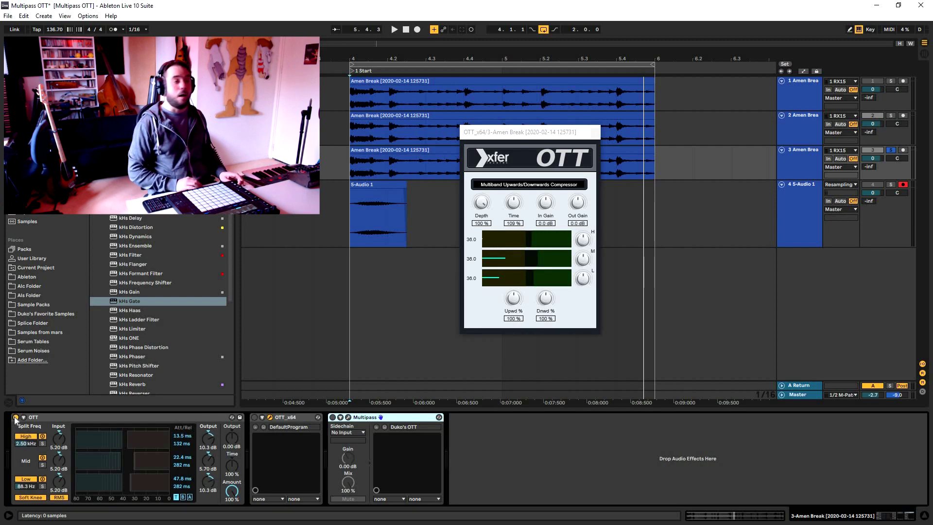
pyautogui.press('space')
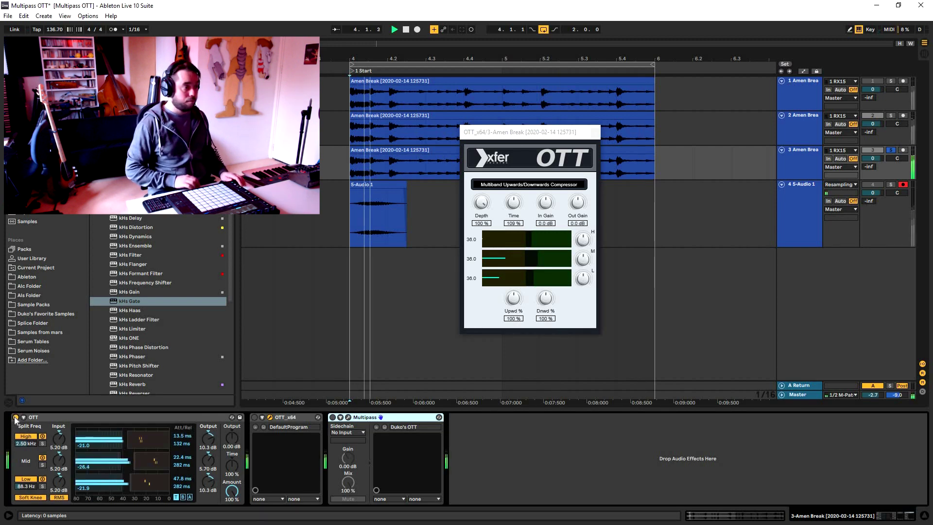
pyautogui.press('space')
pyautogui.click(15, 418)
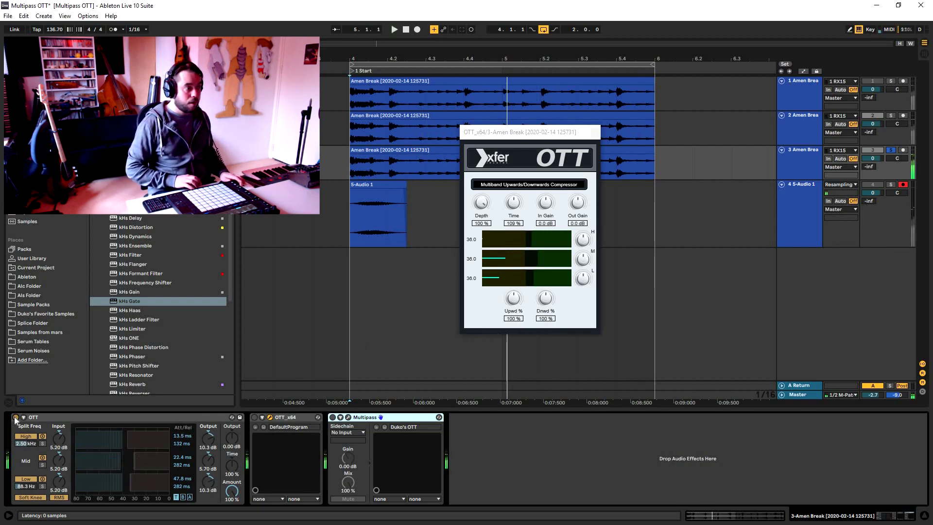
# - Audition the break with OTT_x64 switched on, then bypass the plug-in and close its window
pyautogui.click(254, 417)
pyautogui.press('space')
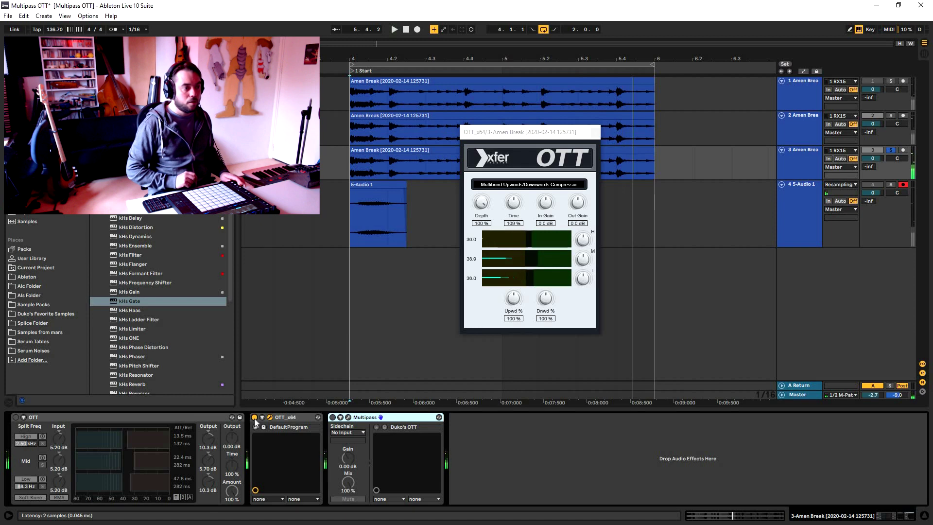
pyautogui.click(254, 417)
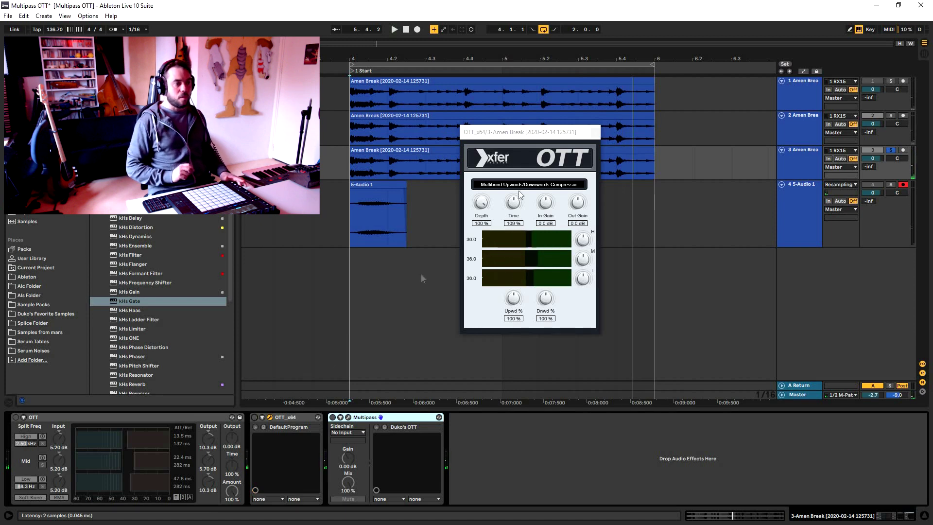
pyautogui.click(596, 133)
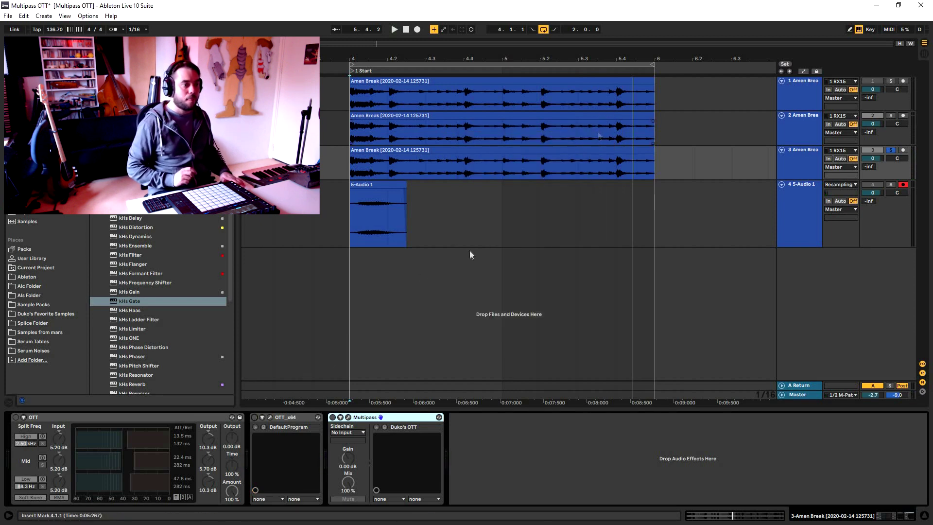
# - Audition the break through Multipass, and examine the three-band Dynamics setup of its loaded OTT preset
pyautogui.click(332, 417)
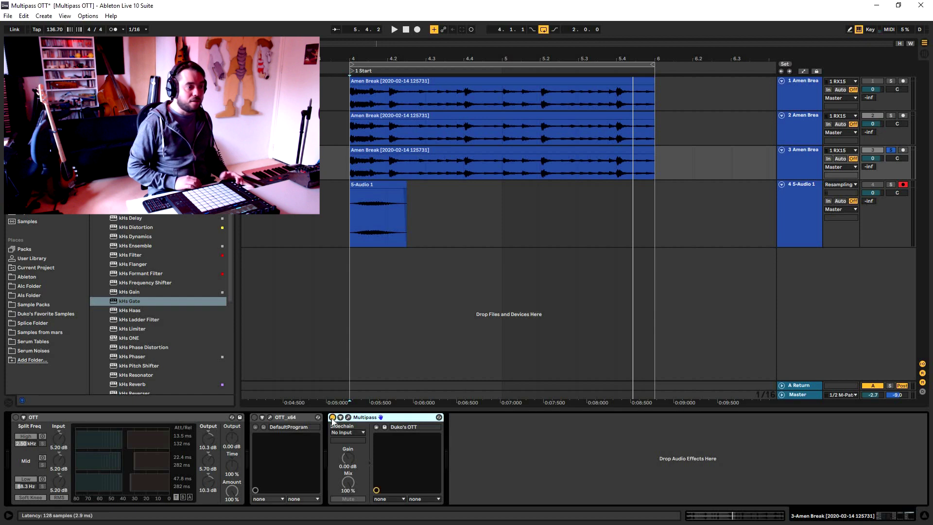
pyautogui.press('space')
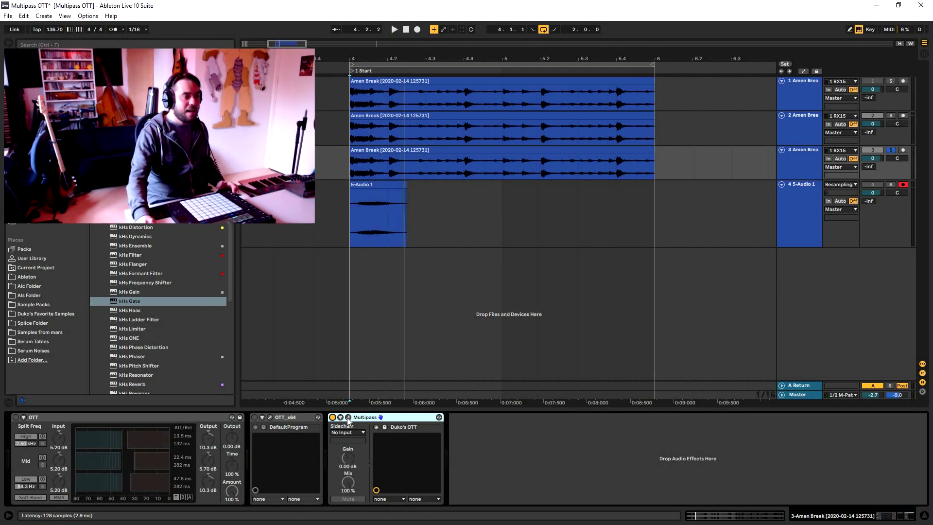
pyautogui.click(348, 417)
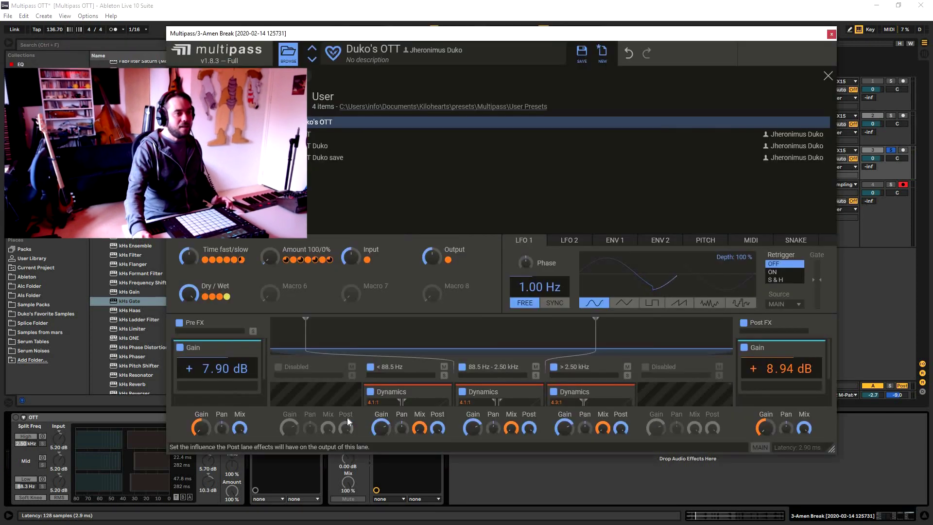
pyautogui.click(288, 53)
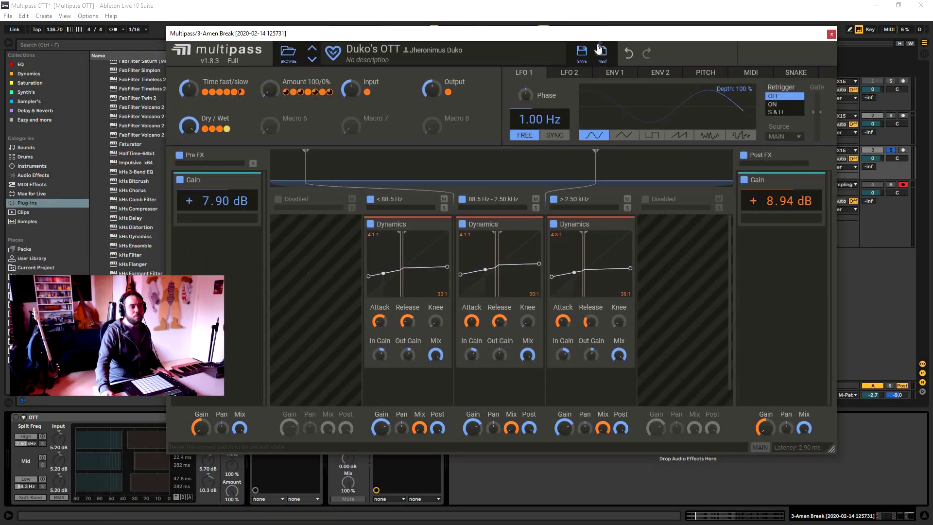
pyautogui.moveTo(600, 38); pyautogui.dragTo(649, 28)
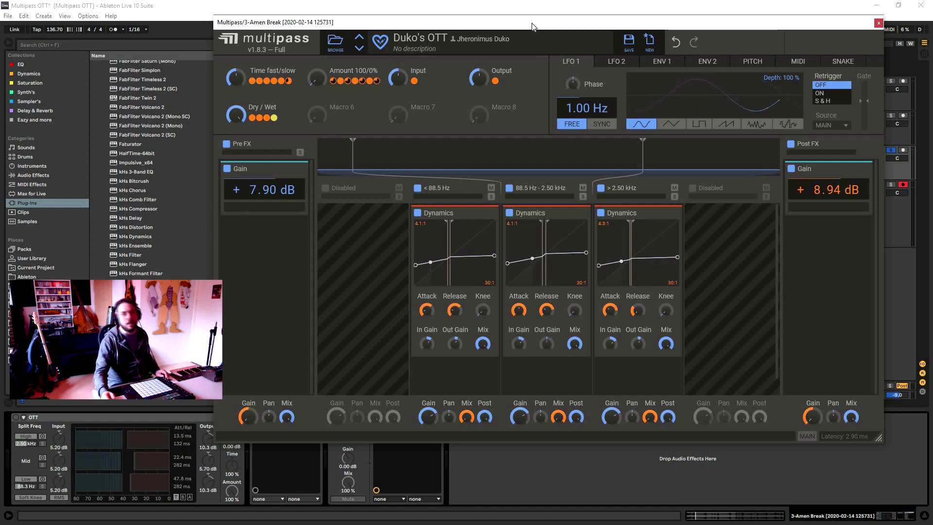
pyautogui.moveTo(532, 25); pyautogui.dragTo(491, 26)
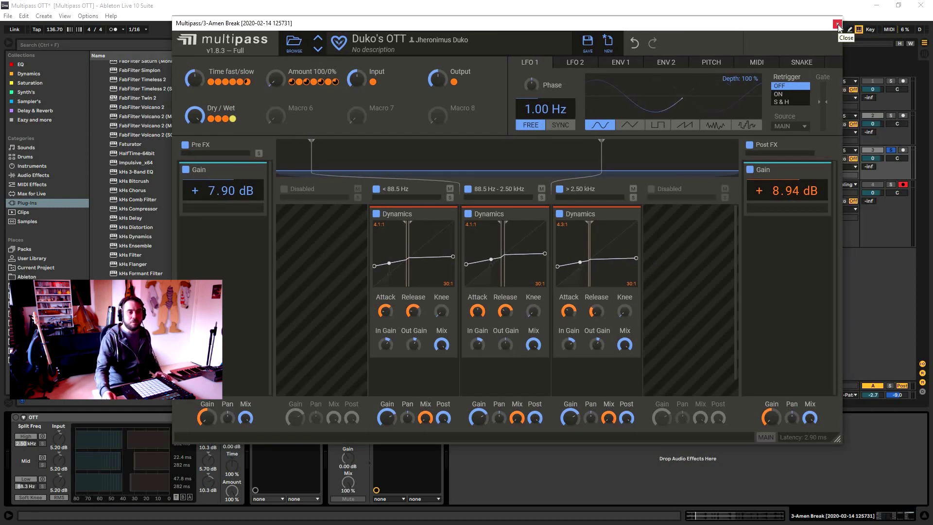
pyautogui.click(836, 24)
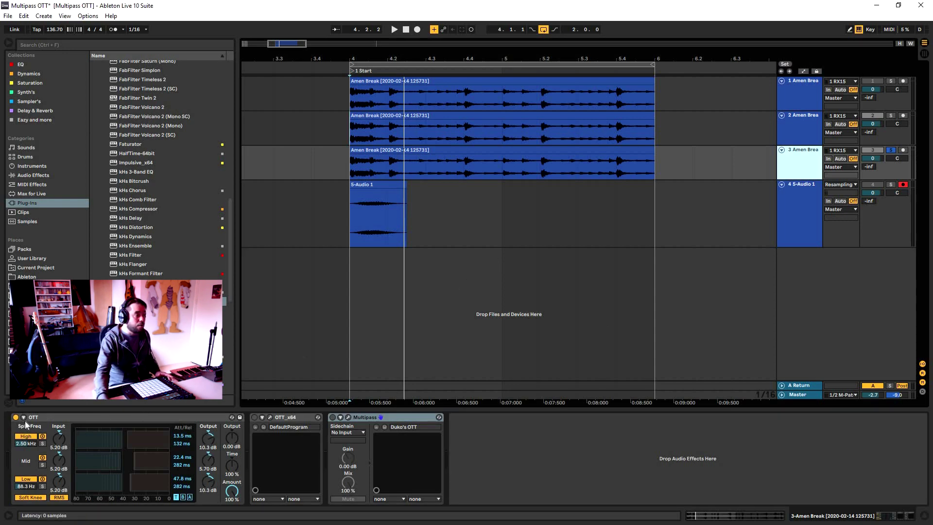
# - Bypass OTT_x64 on track 2 and audition tracks 2 and 3 soloed one after the other
pyautogui.press('Up')
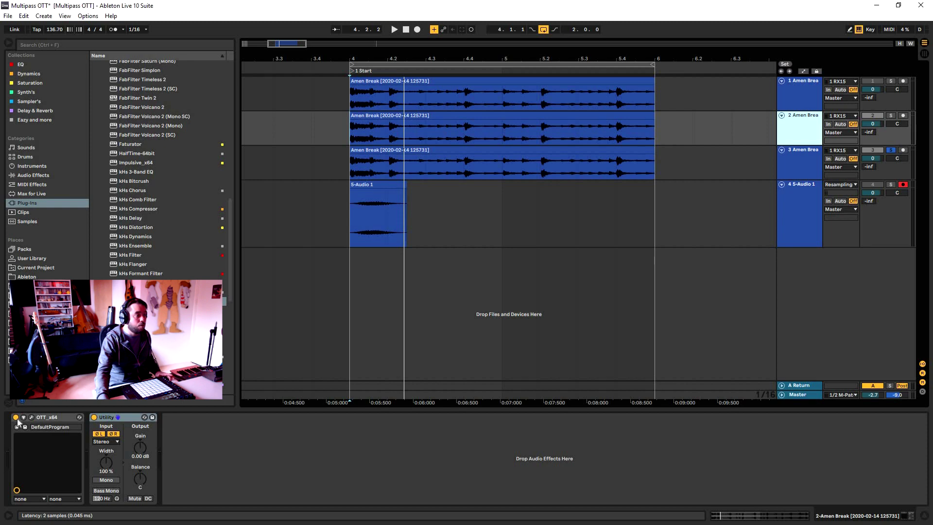
pyautogui.click(16, 417)
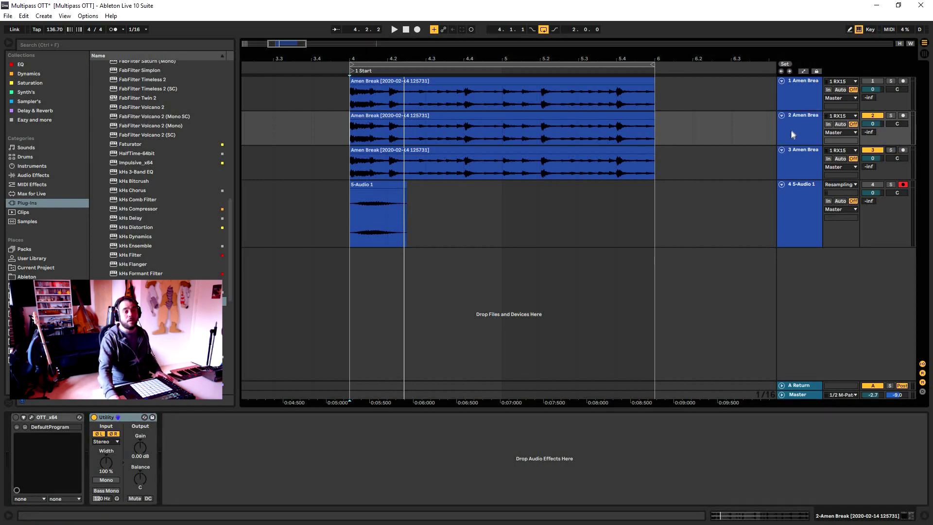
pyautogui.click(889, 115)
pyautogui.press('space')
pyautogui.press('space')
pyautogui.click(891, 151)
pyautogui.press('space')
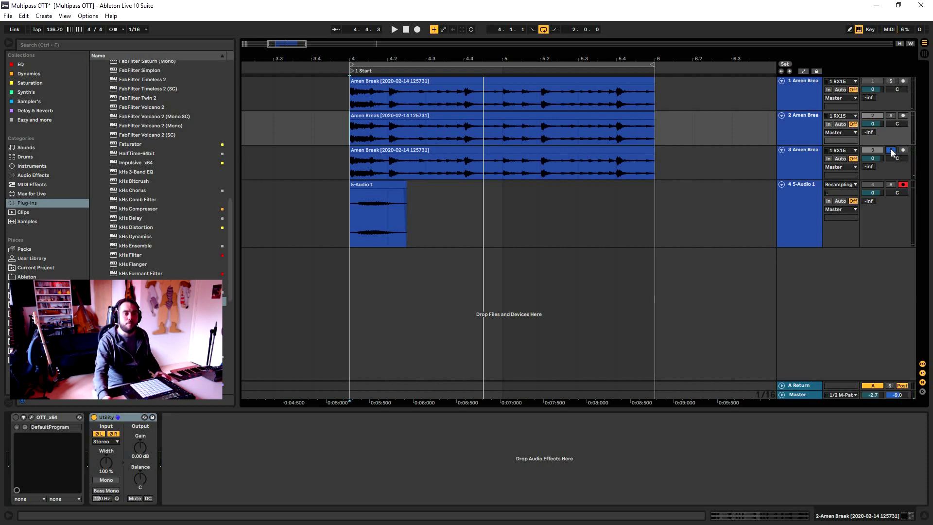
# - Play track 2 with its inverting Utility against track 3, first dry and again with OTT_x64 switched on on track 3
pyautogui.press('space')
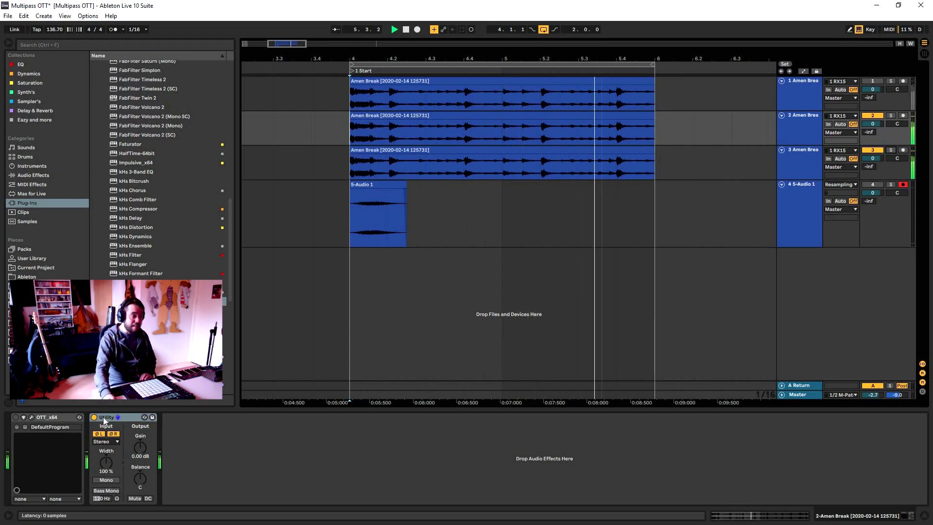
pyautogui.press('v')
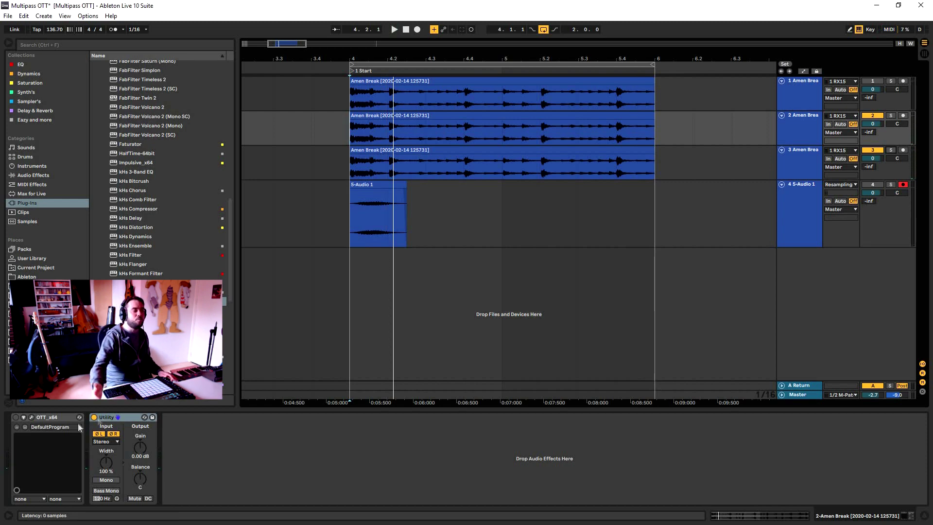
pyautogui.press('Down')
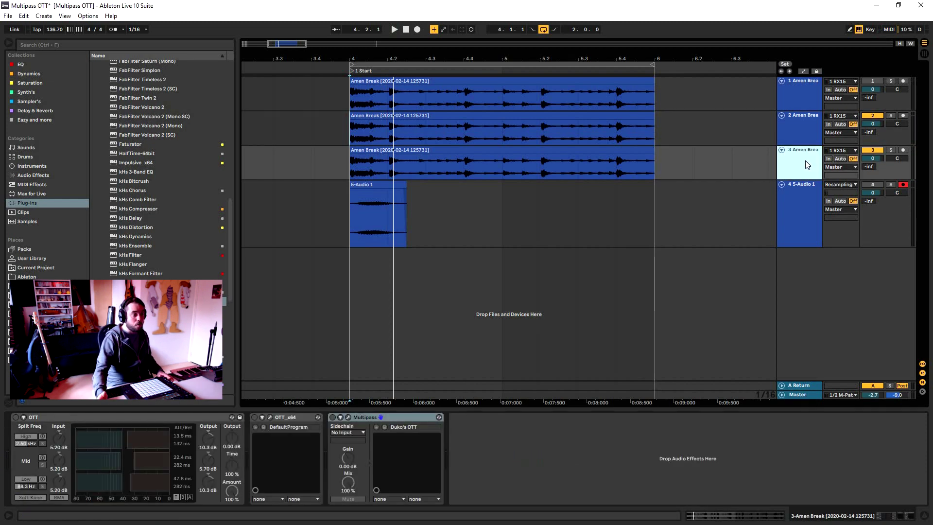
pyautogui.click(253, 418)
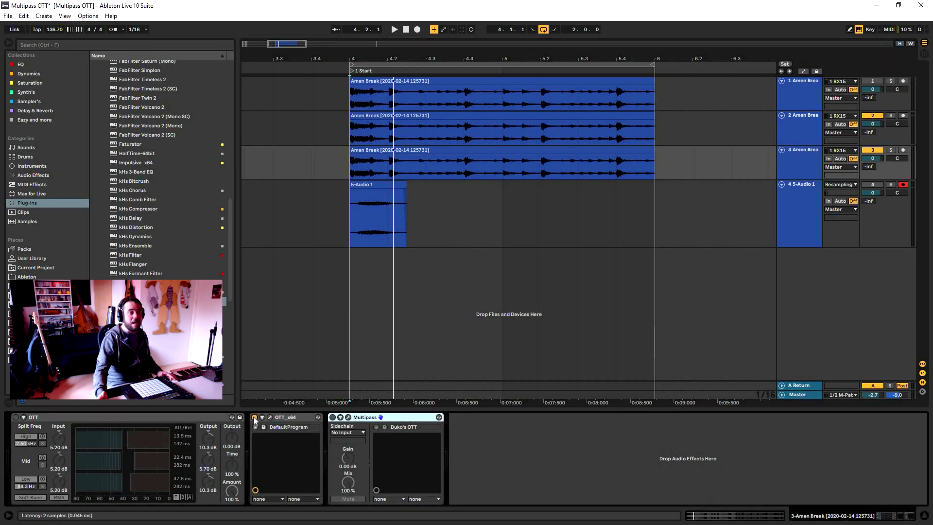
pyautogui.press('space')
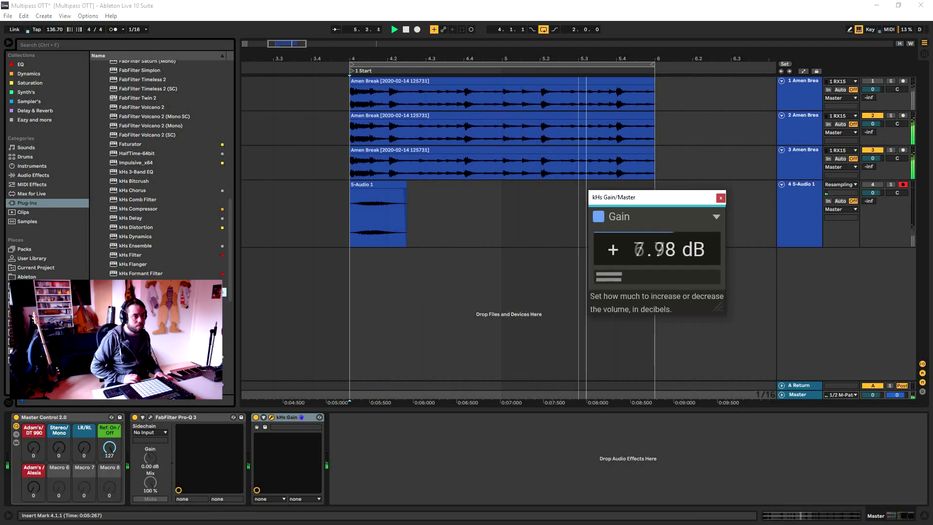
# - Boost the combined signal with the master's kHs Gain to +12.48 dB, reset it to 0 dB and delete the plug-in
pyautogui.moveTo(626, 248); pyautogui.dragTo(626, 246)
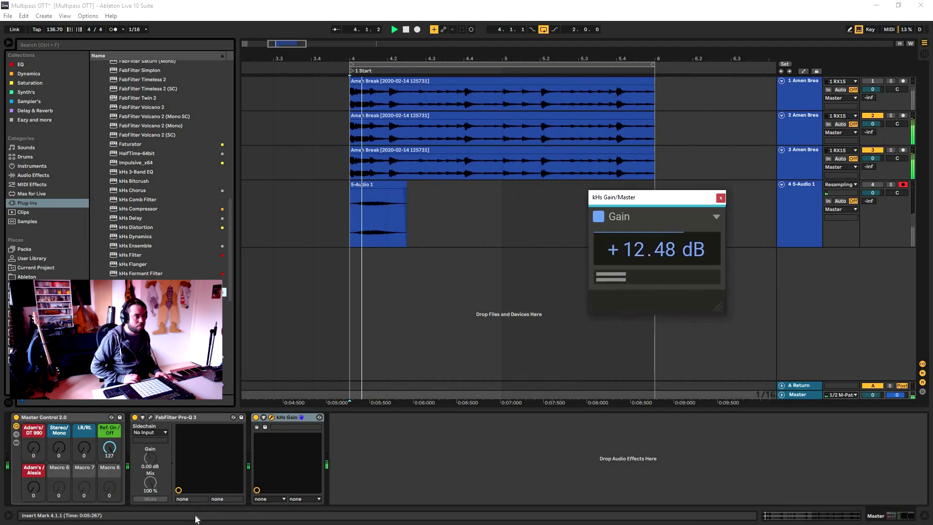
pyautogui.click(151, 418)
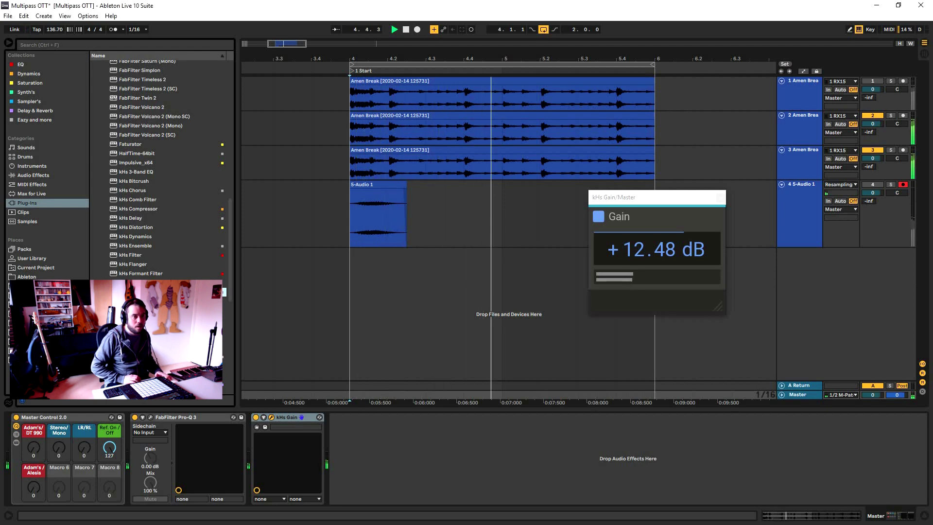
pyautogui.doubleClick(627, 250)
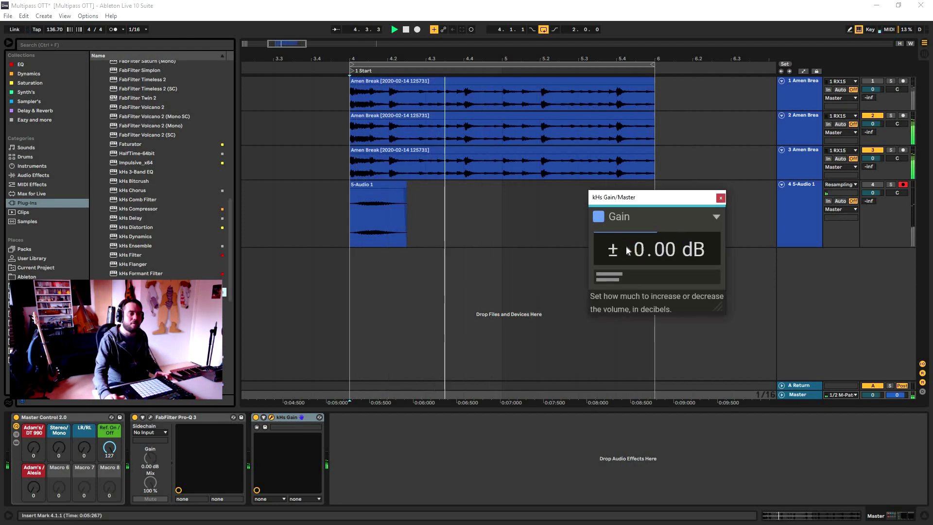
pyautogui.click(720, 198)
pyautogui.press('Delete')
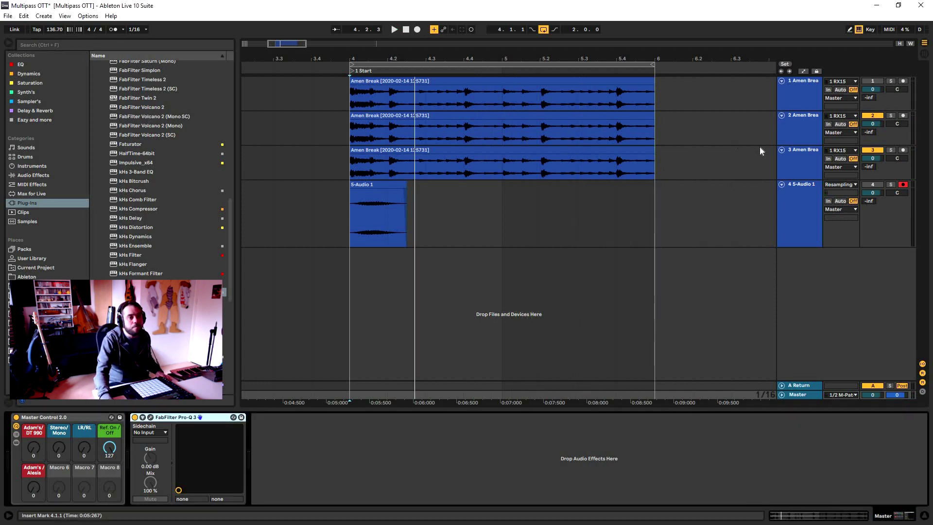
# - Switch track 3 from OTT_x64 to the OTT multiband device and play it against track 2
pyautogui.click(806, 159)
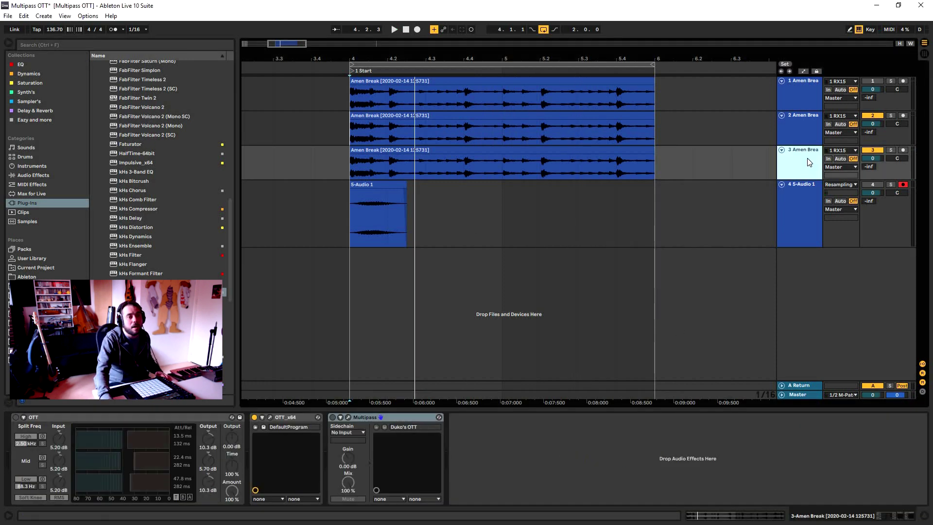
pyautogui.click(254, 417)
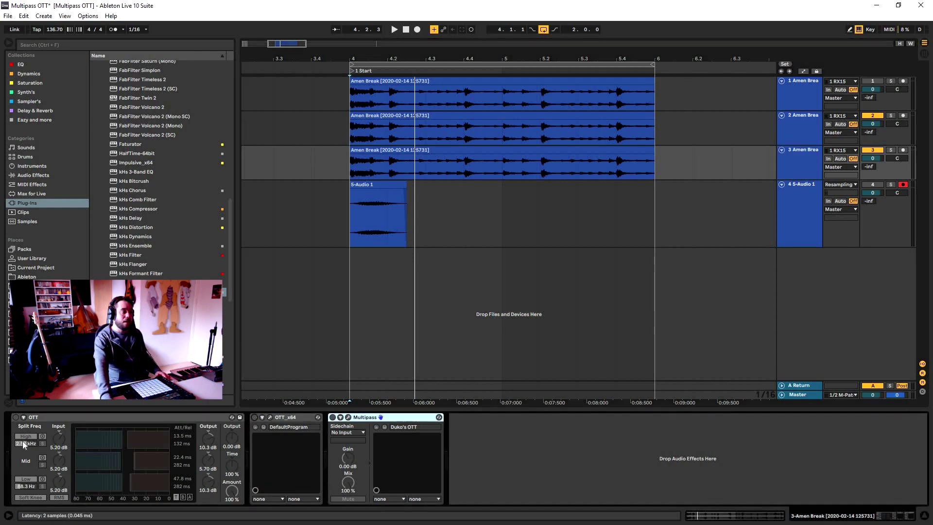
pyautogui.click(16, 418)
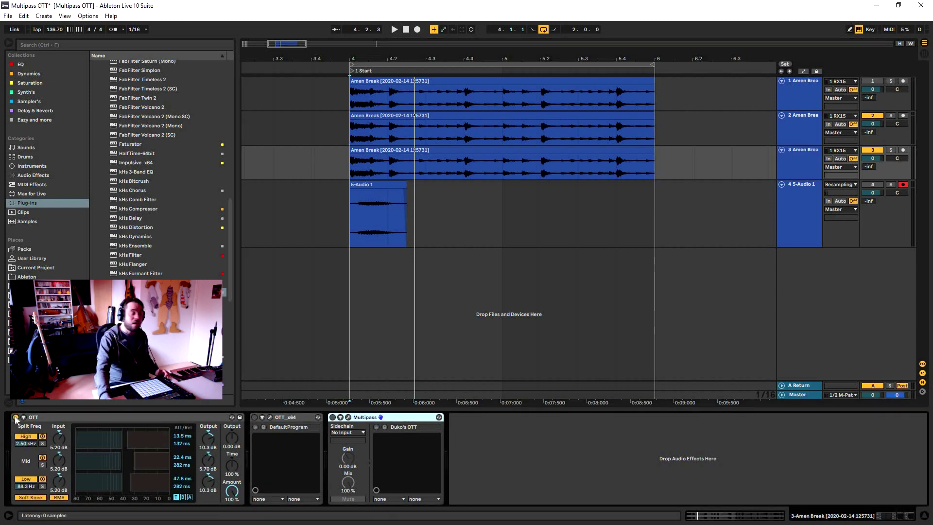
pyautogui.press('space')
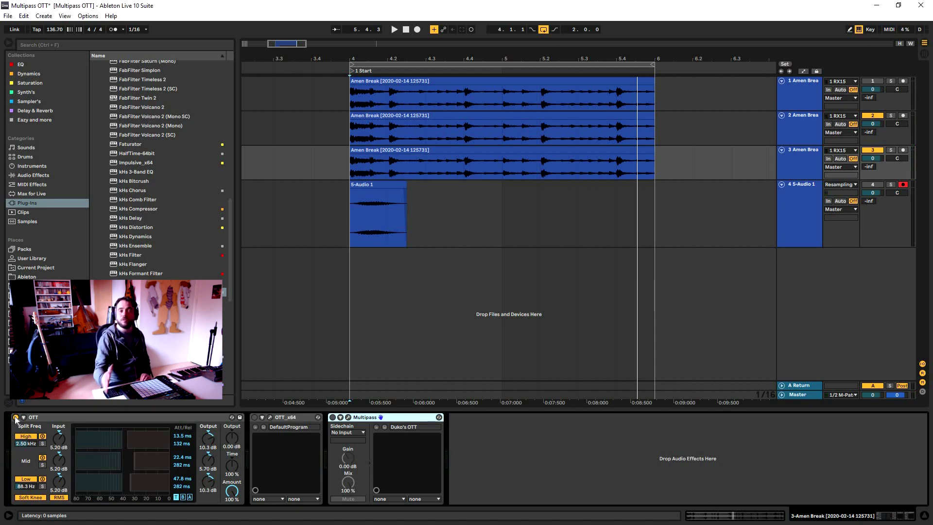
pyautogui.press('space')
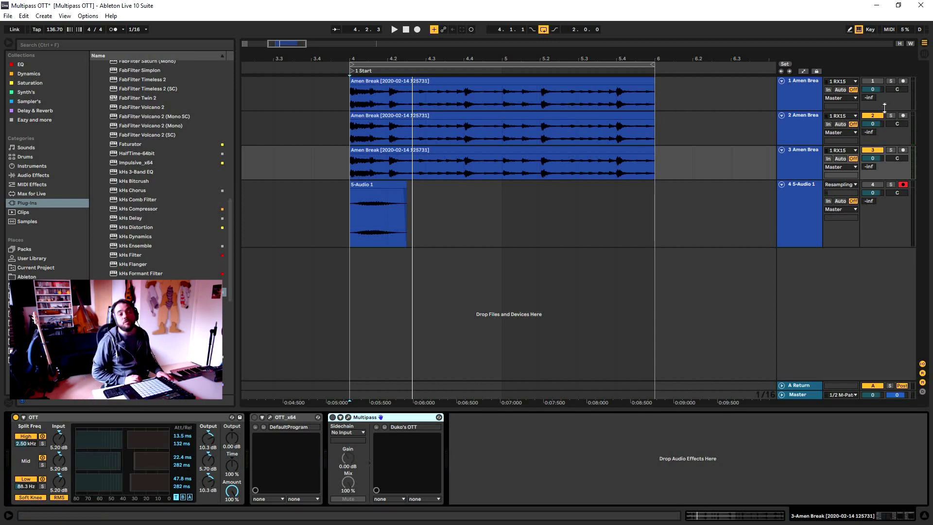
# - Audition the OTT comparison with track 2's volume raised to 4.0 dB and return the volume to 0 dB
pyautogui.moveTo(877, 123); pyautogui.dragTo(876, 127)
pyautogui.press('space')
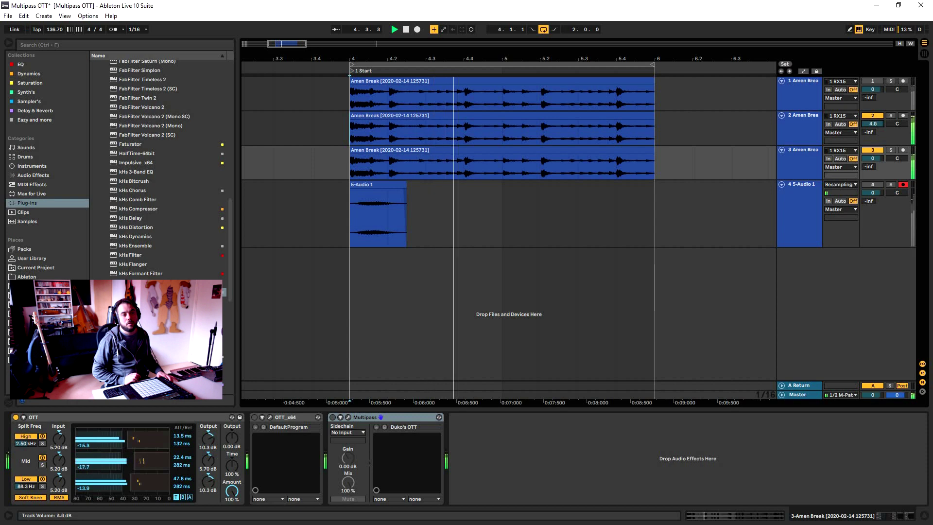
pyautogui.moveTo(877, 127); pyautogui.dragTo(877, 123)
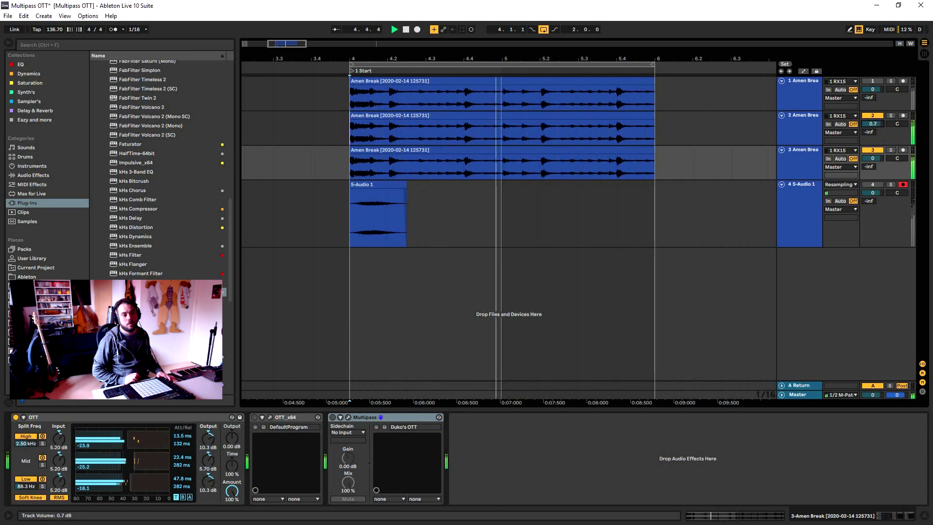
pyautogui.press('space')
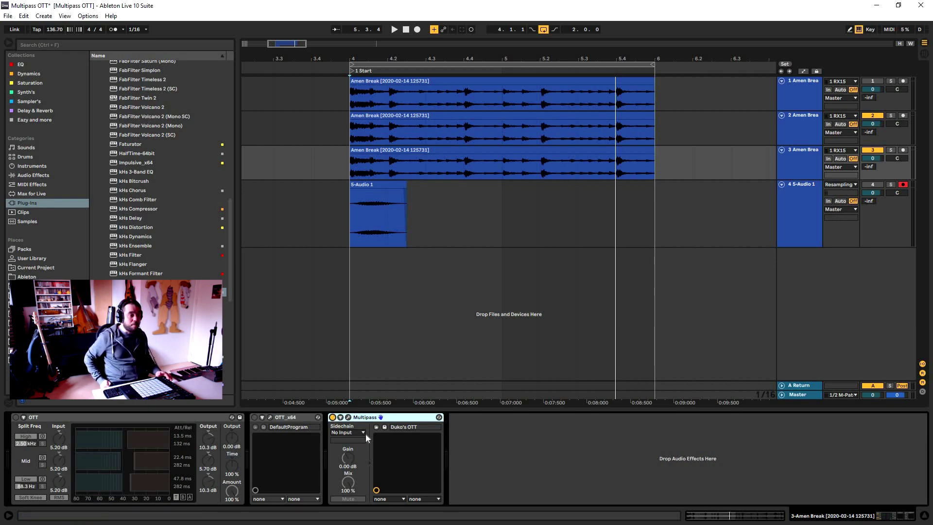
# - Turn off track 2 and play tracks 1 and 3 together, swapping Multipass for OTT_x64 on track 3
pyautogui.click(866, 115)
pyautogui.press('space')
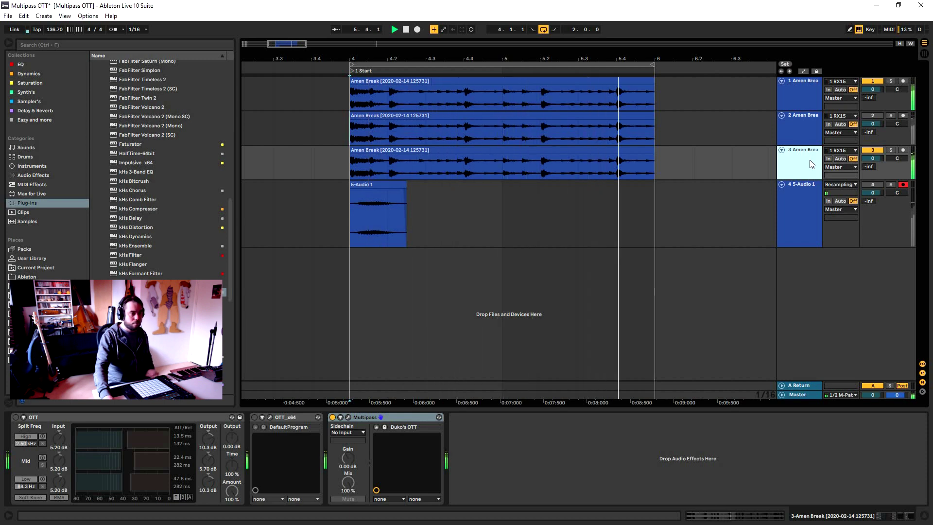
pyautogui.press('space')
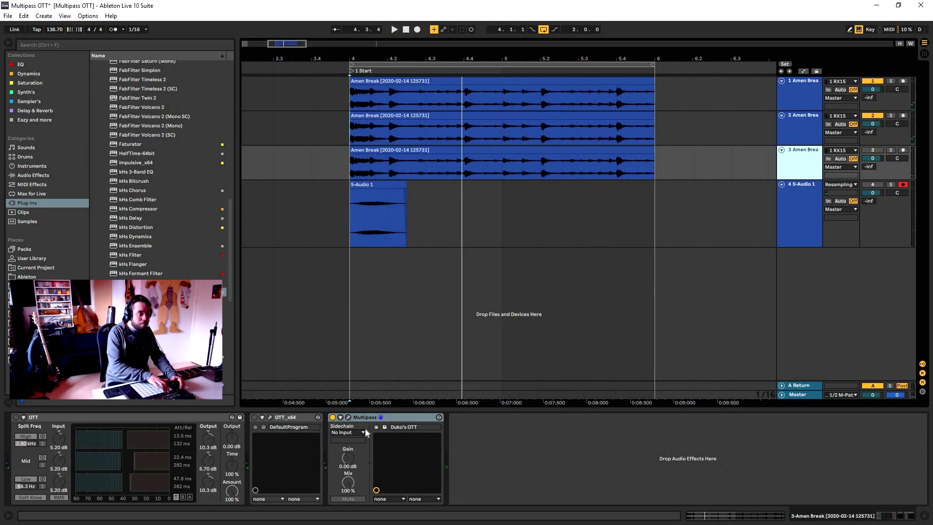
pyautogui.press('space')
pyautogui.press('space')
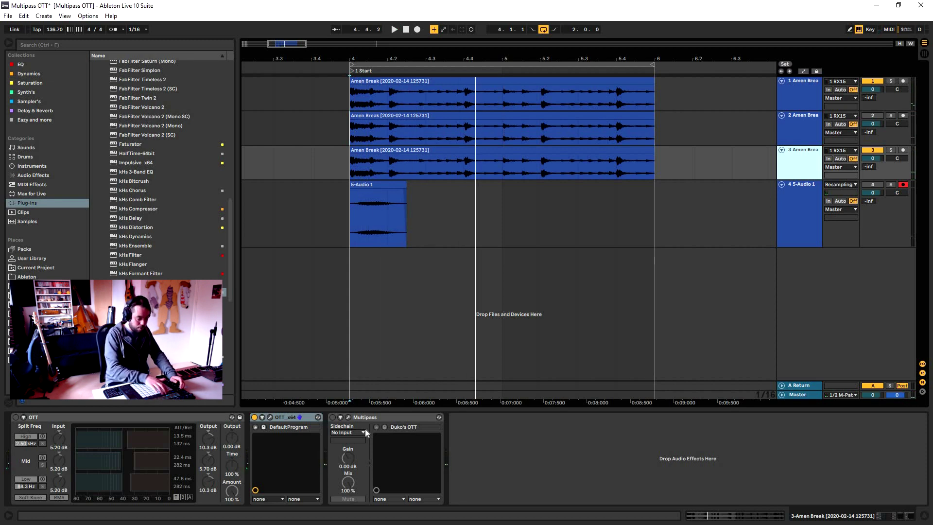
# - Play track 3 through Multipass together with track 1, and again with track 2 in its place
pyautogui.press('space')
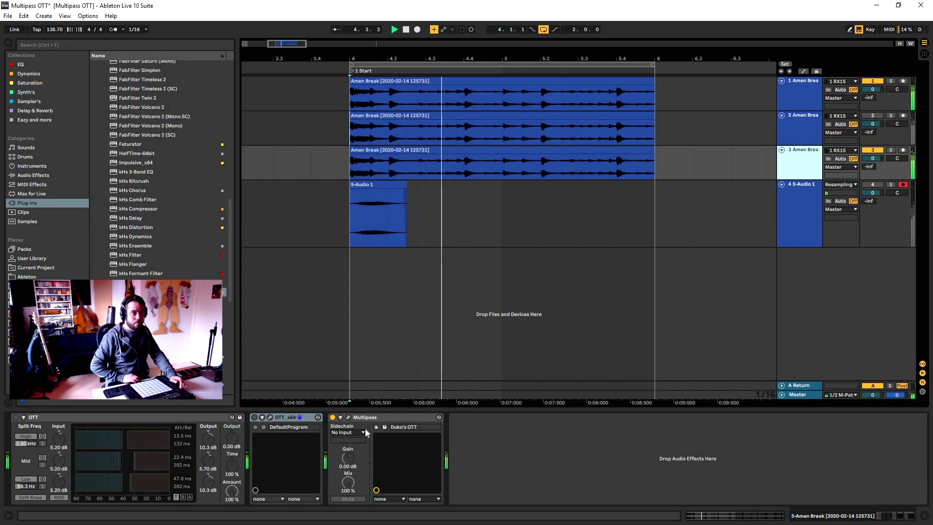
pyautogui.press('space')
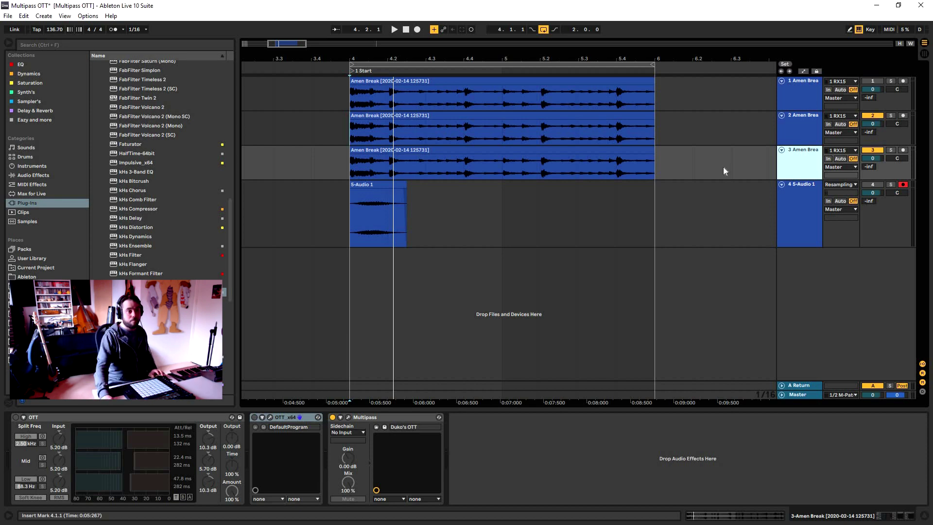
pyautogui.press('space')
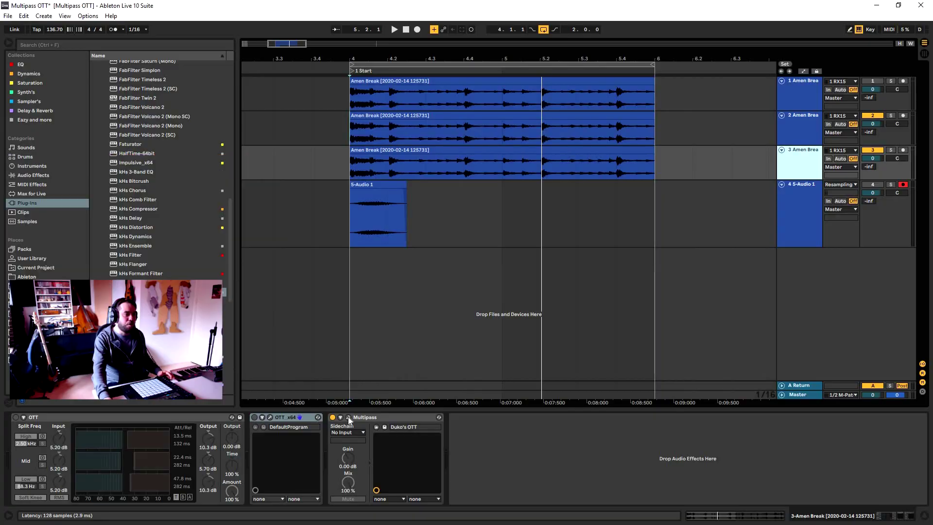
# - Open the Multipass window on track 3 and switch off the OTT multiband device
pyautogui.click(347, 416)
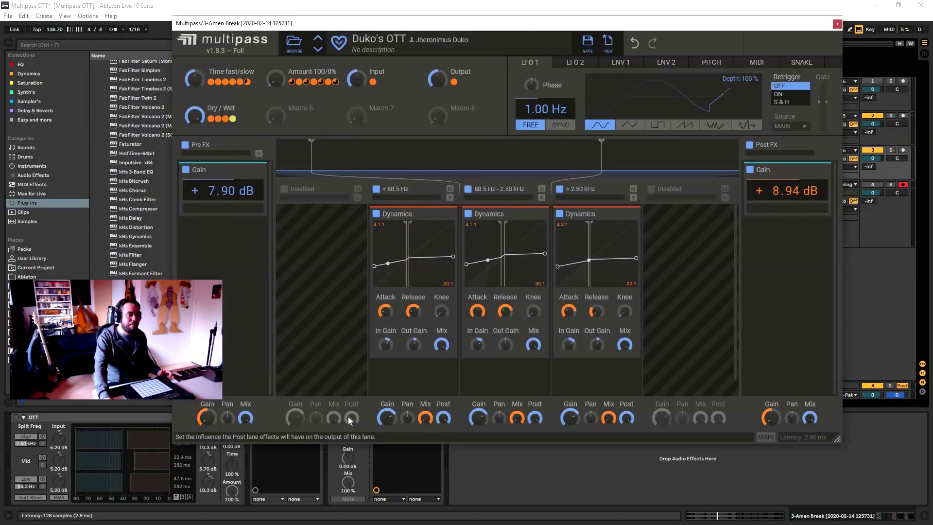
pyautogui.moveTo(506, 29); pyautogui.dragTo(593, 35)
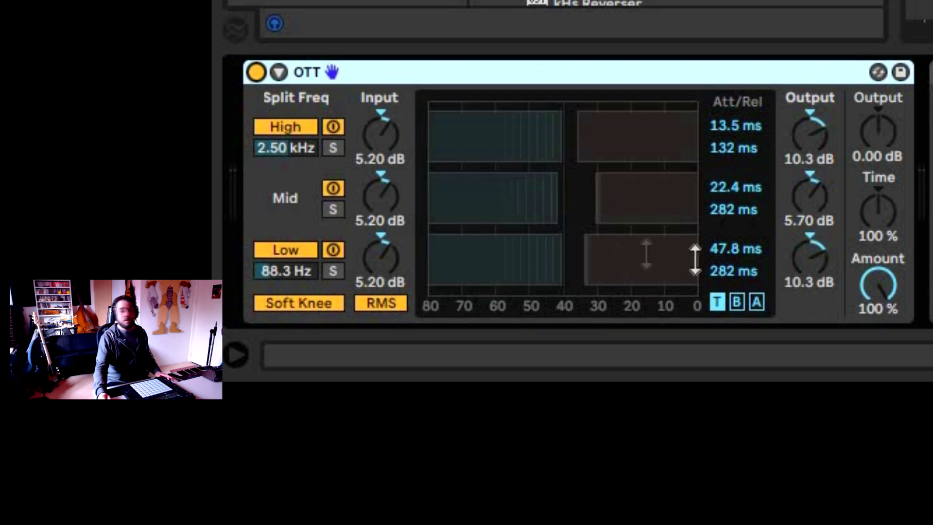
pyautogui.click(260, 75)
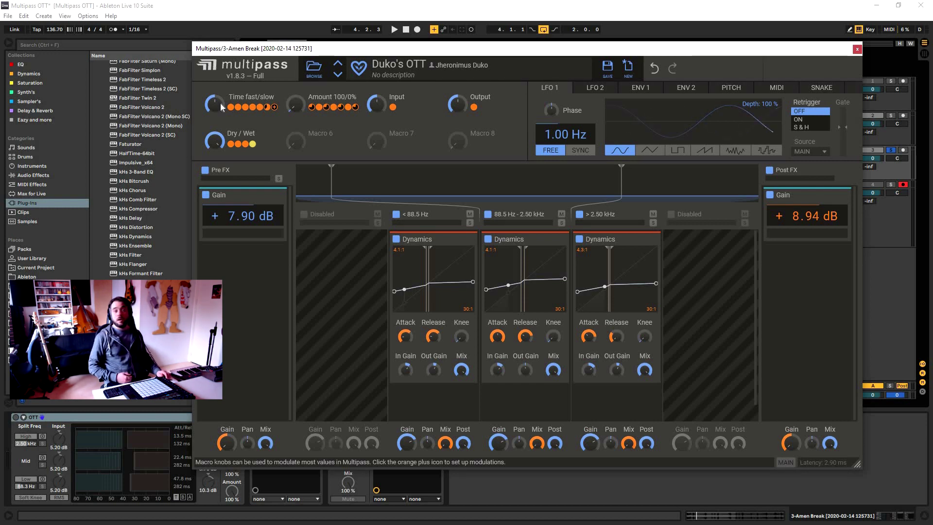
# - Audition the break in Multipass with the Time fast/slow macro at 0% and at about 53%
pyautogui.press('space')
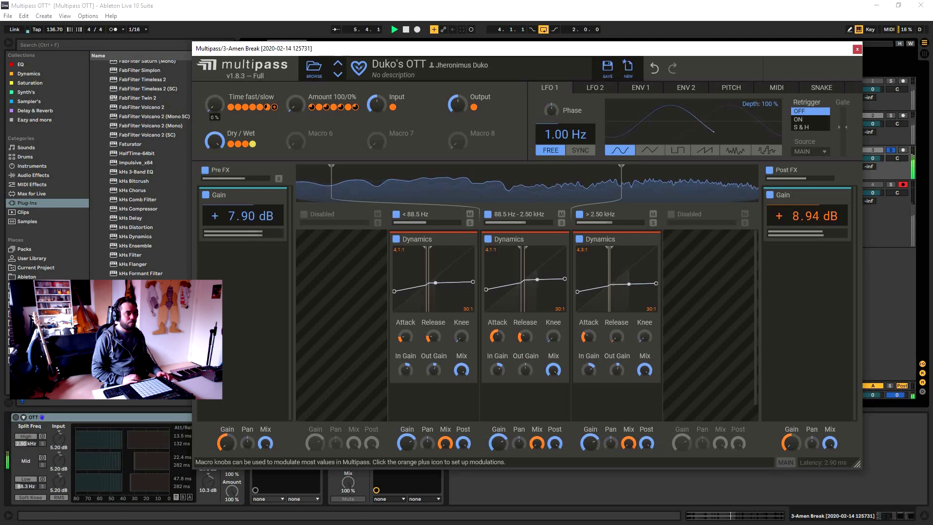
pyautogui.press('space')
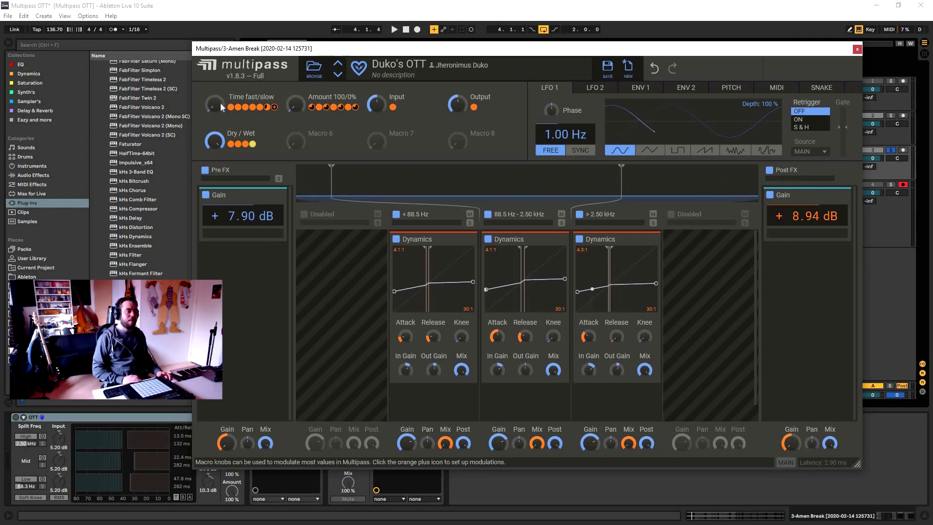
pyautogui.press('space')
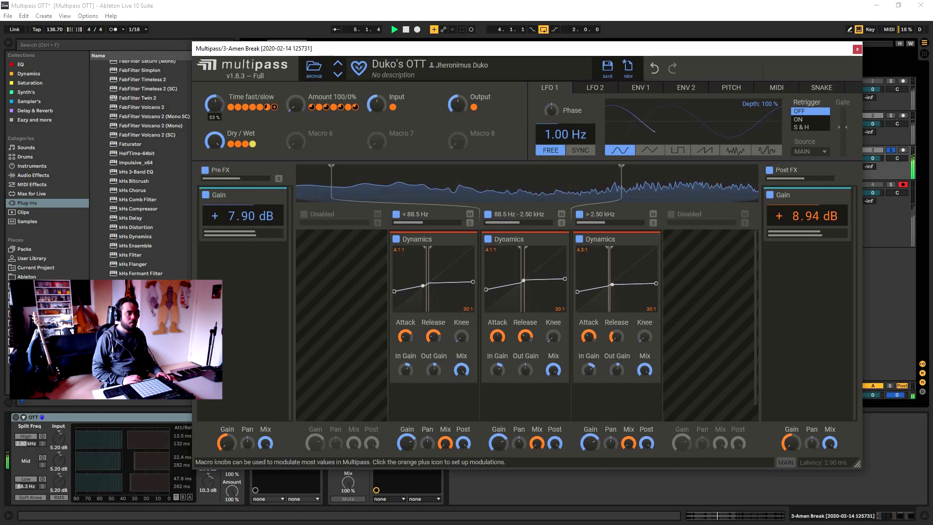
pyautogui.press('space')
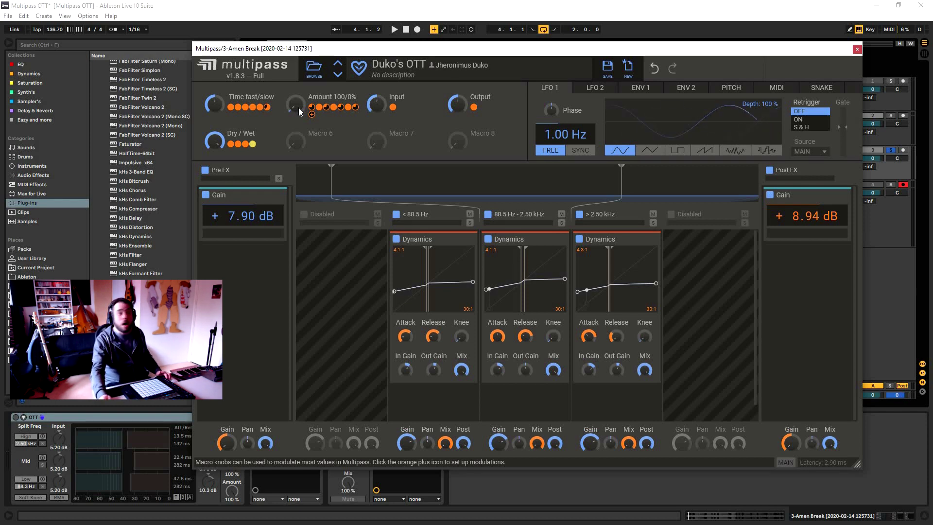
# - Raise the Multipass Amount 100/0% macro to 100% and return it to its minimum
pyautogui.moveTo(298, 108); pyautogui.dragTo(298, 71)
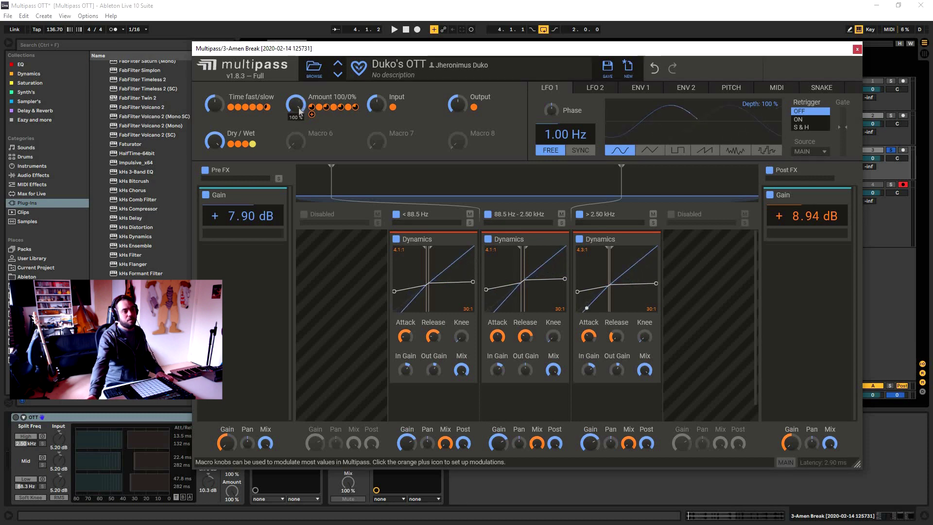
pyautogui.moveTo(297, 106); pyautogui.dragTo(296, 143)
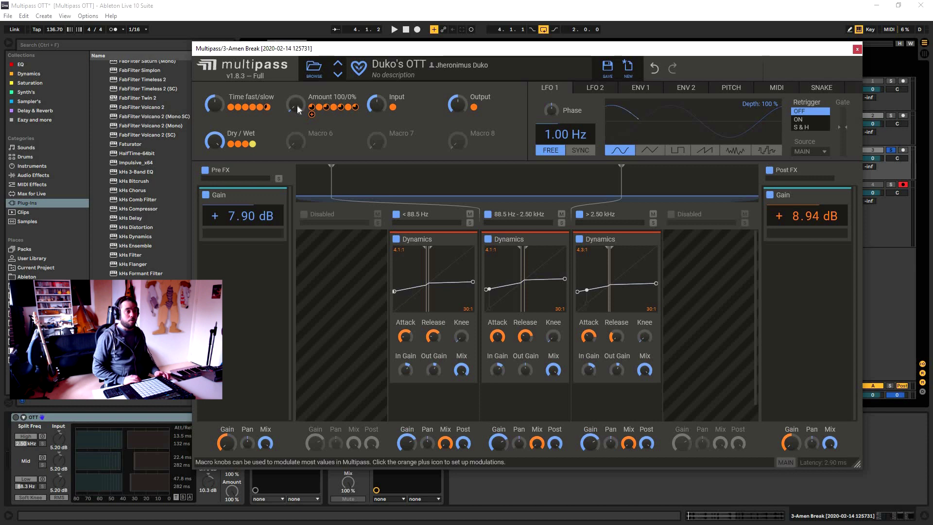
# - Play the break through Multipass while trying out the Amount 100/0% and Dry/Wet macros
pyautogui.moveTo(297, 106)
pyautogui.mouseDown()
pyautogui.moveTo(296, 67)
pyautogui.moveTo(296, 94)
pyautogui.mouseUp()
pyautogui.press('space')
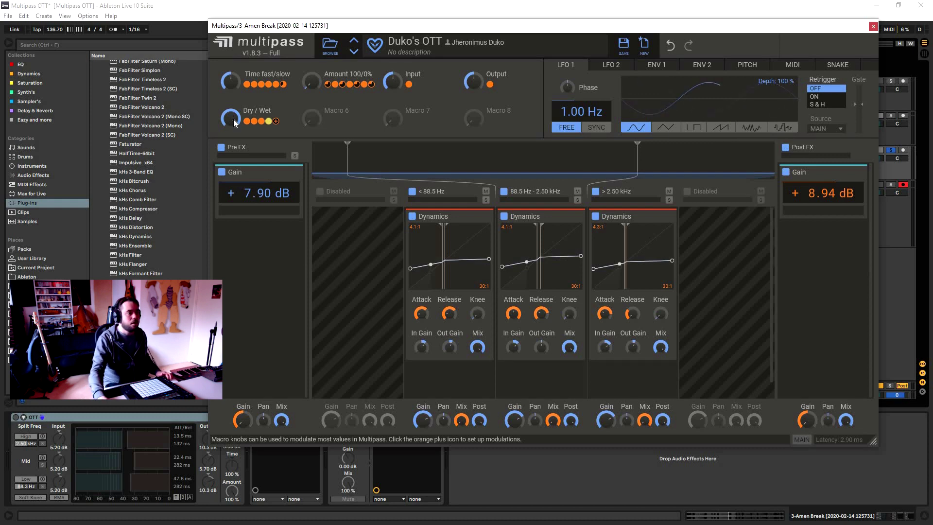
pyautogui.moveTo(233, 119)
pyautogui.mouseDown()
pyautogui.moveTo(233, 127)
pyautogui.moveTo(233, 119)
pyautogui.mouseUp()
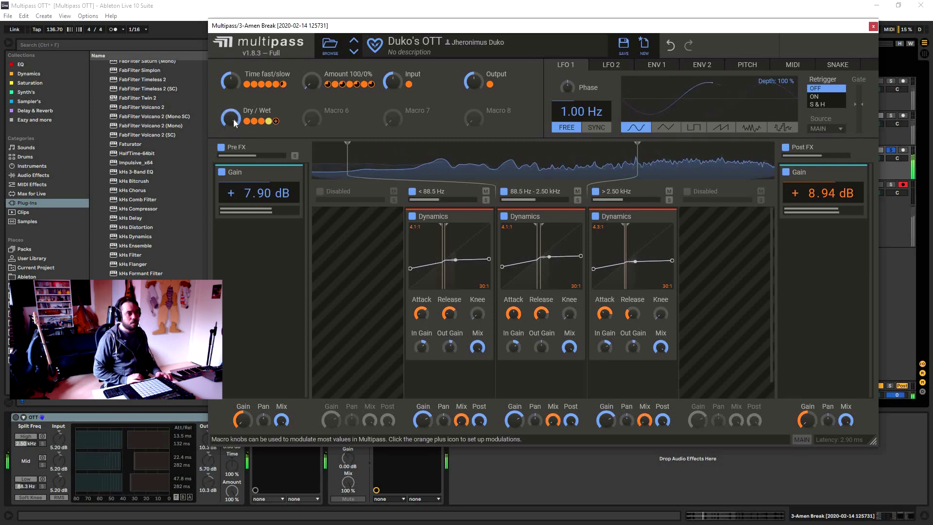
# - Audition the track 4 clip from 4.1.1 through the triple Ableton OTT rack, switch that rack off and collapse it
pyautogui.click(349, 212)
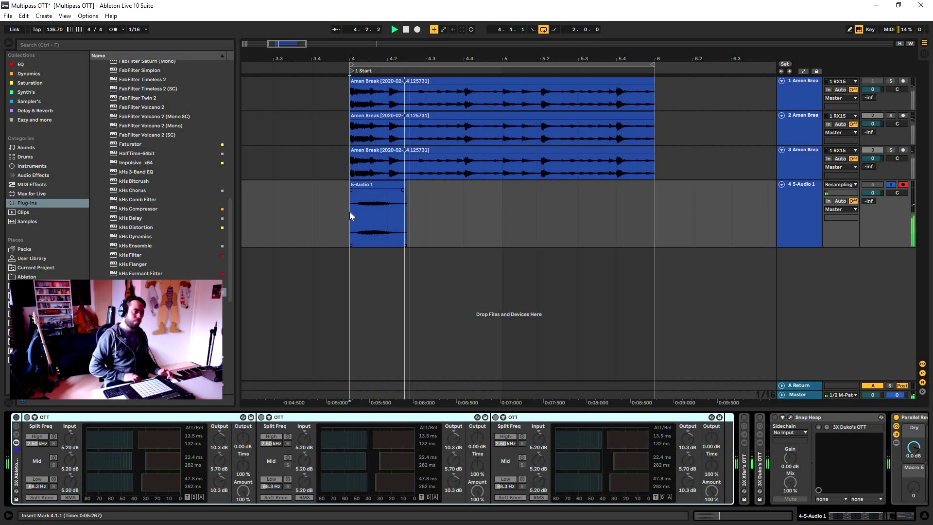
pyautogui.click(16, 417)
pyautogui.press('space')
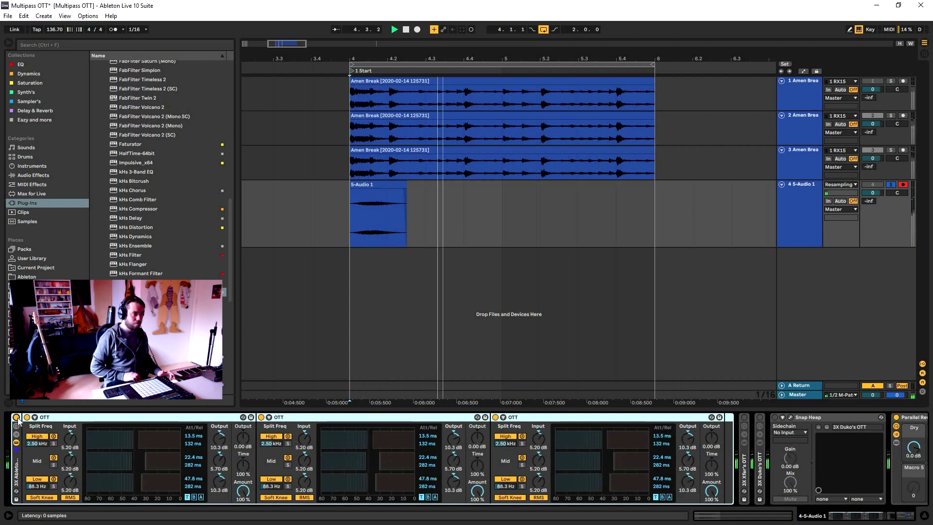
pyautogui.press('space')
pyautogui.press('space')
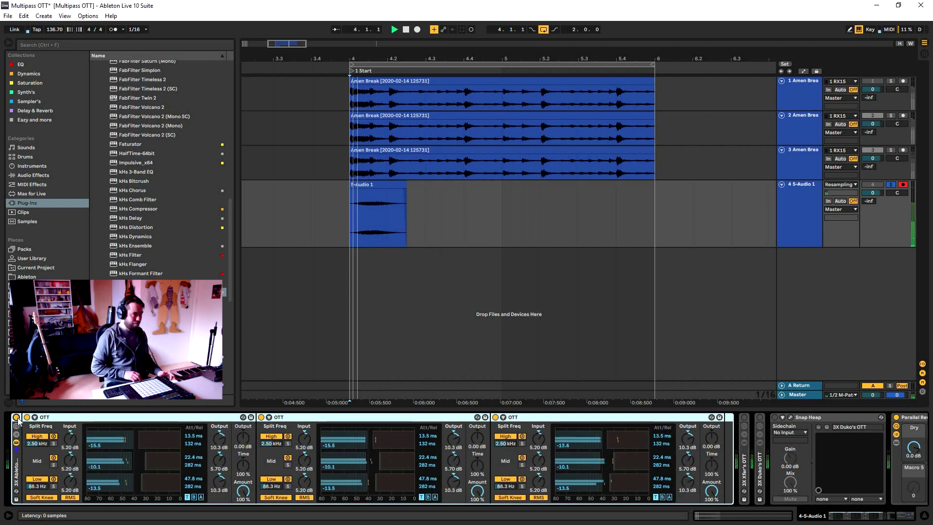
pyautogui.press('space')
pyautogui.click(17, 416)
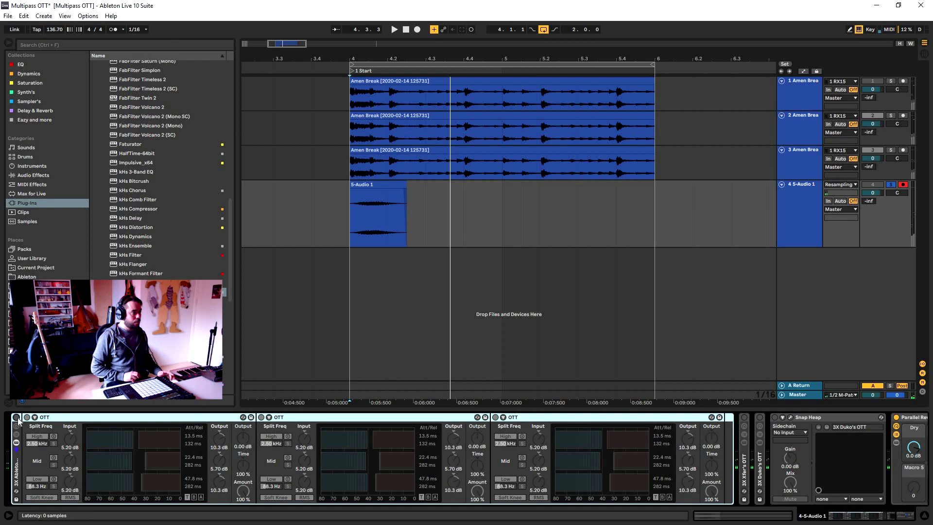
pyautogui.click(16, 453)
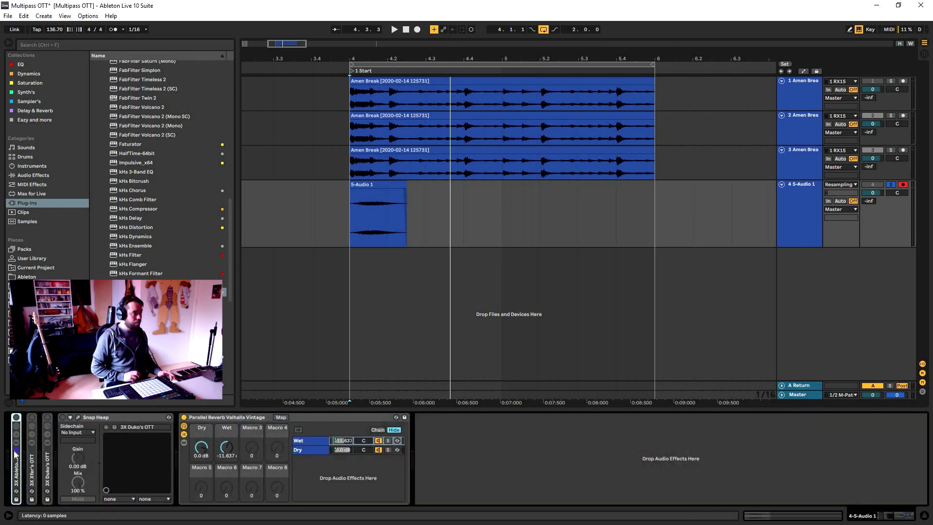
# - Audition the track 4 clip through the 3X Xfer's OTT rack and through the 3X Duko's OTT rack, enabling one at a time
pyautogui.click(31, 417)
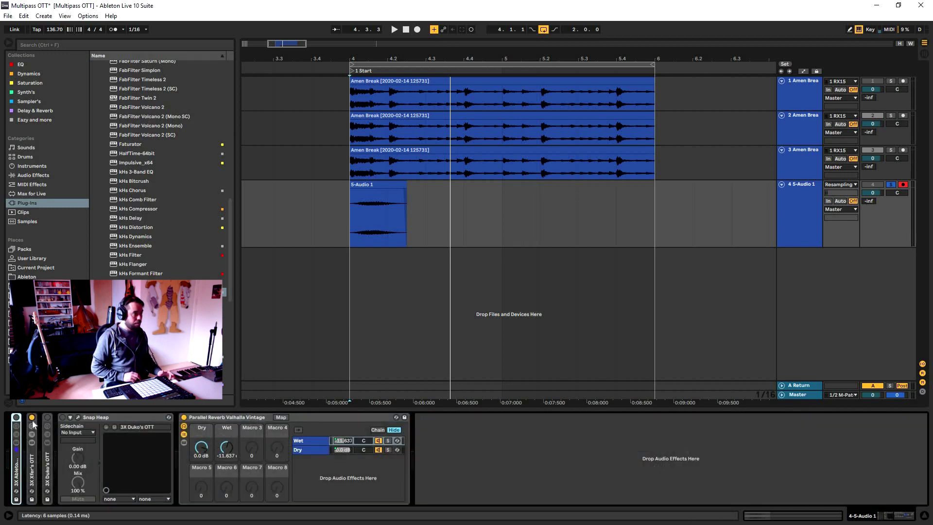
pyautogui.press('space')
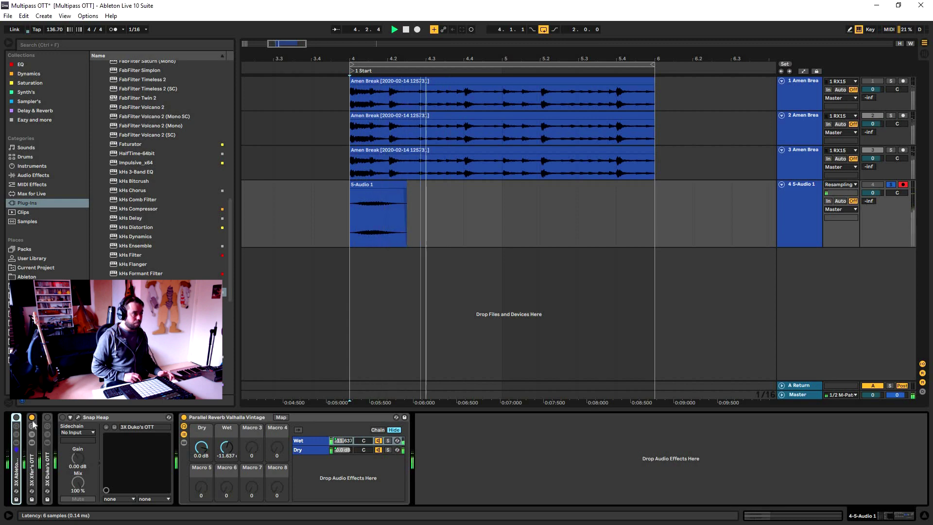
pyautogui.click(32, 419)
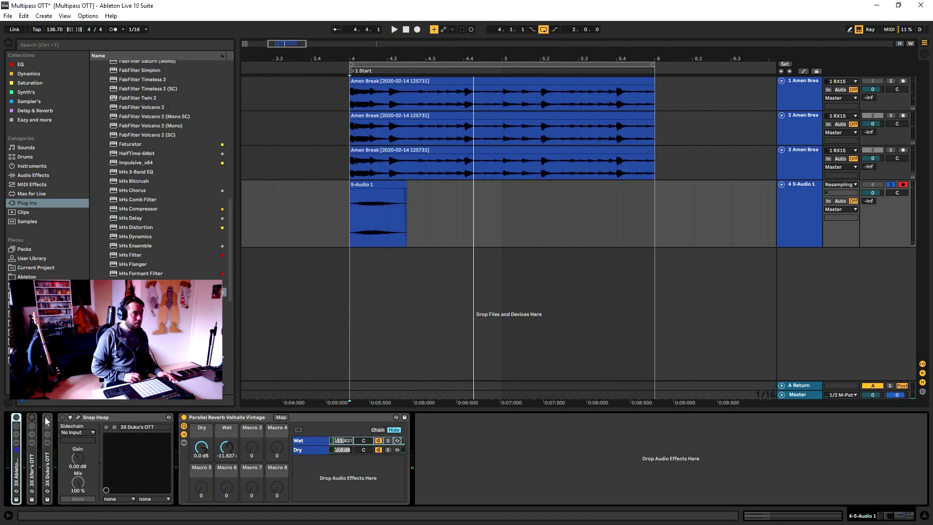
pyautogui.press('space')
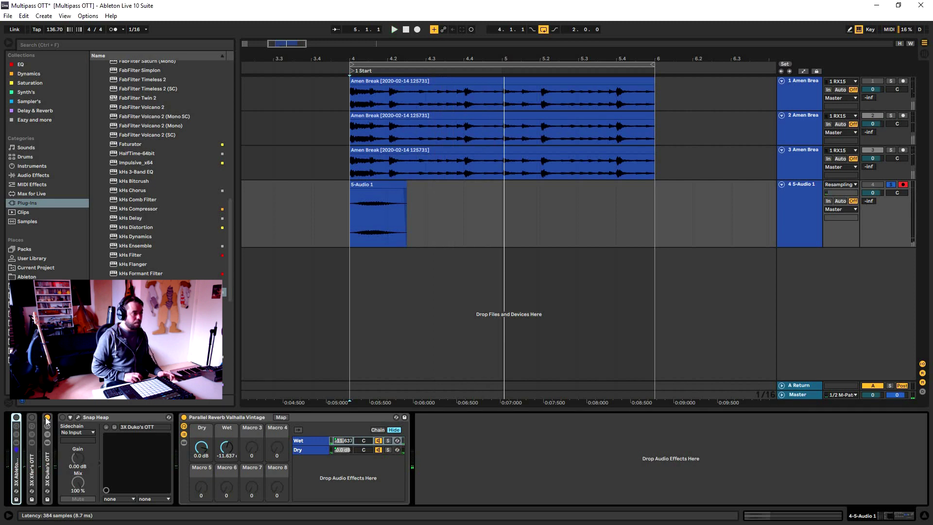
# - Switch on Snap Heap with the 3X Duko's OTT preset, audition the track 4 clip through it, and switch it off
pyautogui.click(62, 417)
pyautogui.press('space')
pyautogui.press('space')
pyautogui.click(62, 417)
# - Open the Snap Heap window to examine its three serial Multipass instances and the Time fast/slow macro, and close it
pyautogui.click(77, 417)
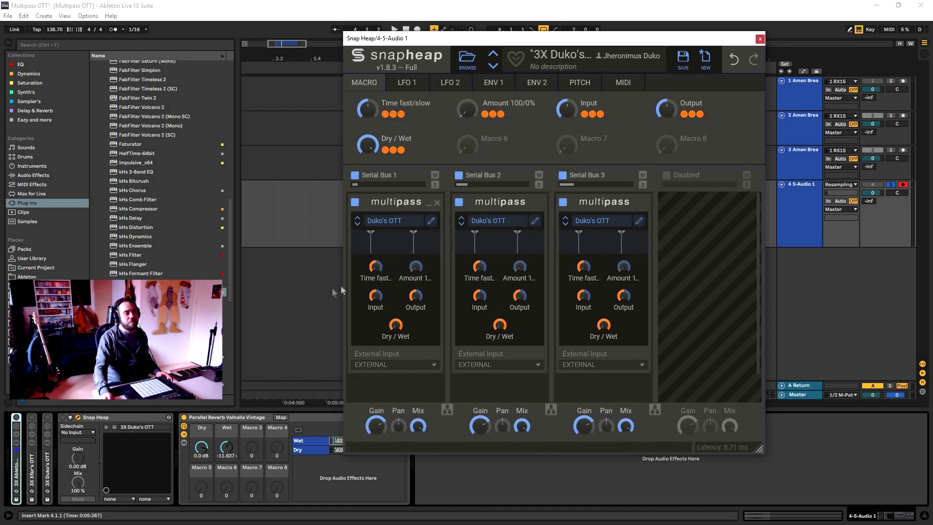
pyautogui.click(373, 114)
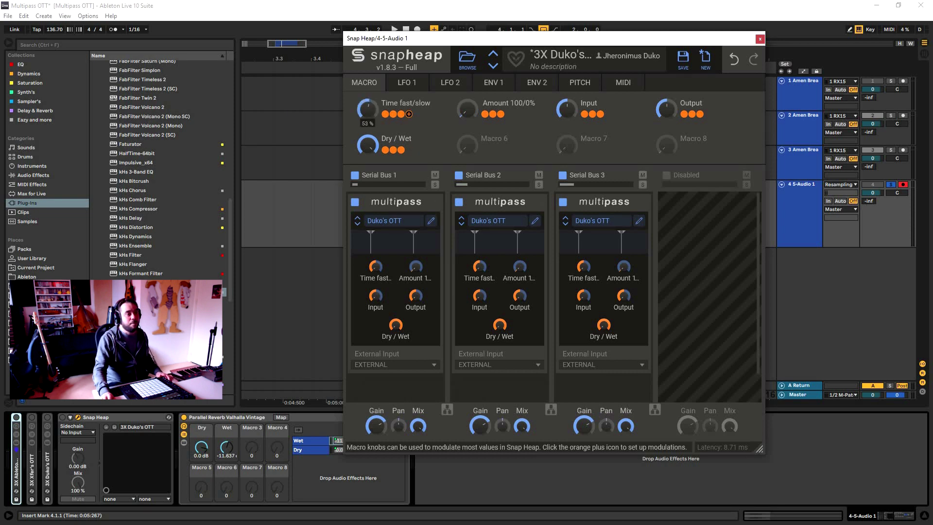
pyautogui.hotkey('ctrl', 'alt', 'p')
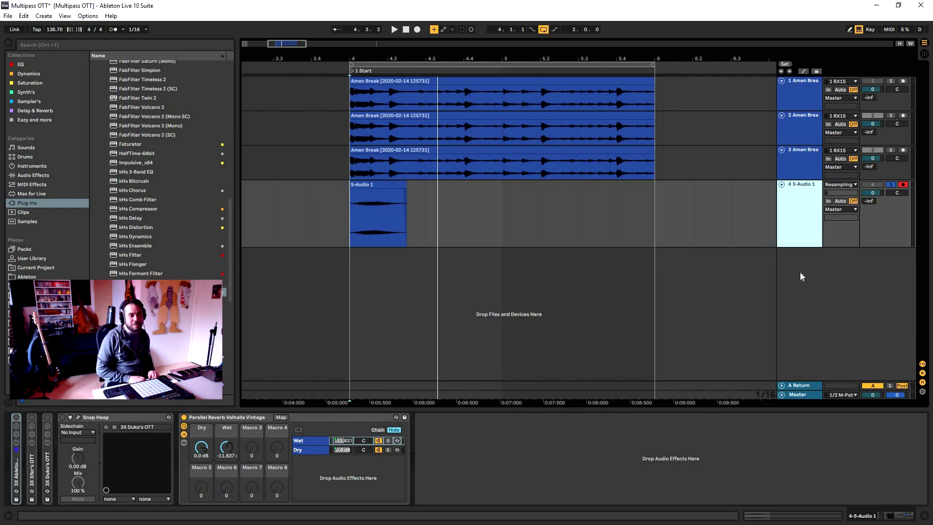
# - Add a new MIDI track below track 4 and load Phase Plant onto it from the Synth's collection
pyautogui.hotkey('ctrl', 'shift', 't')
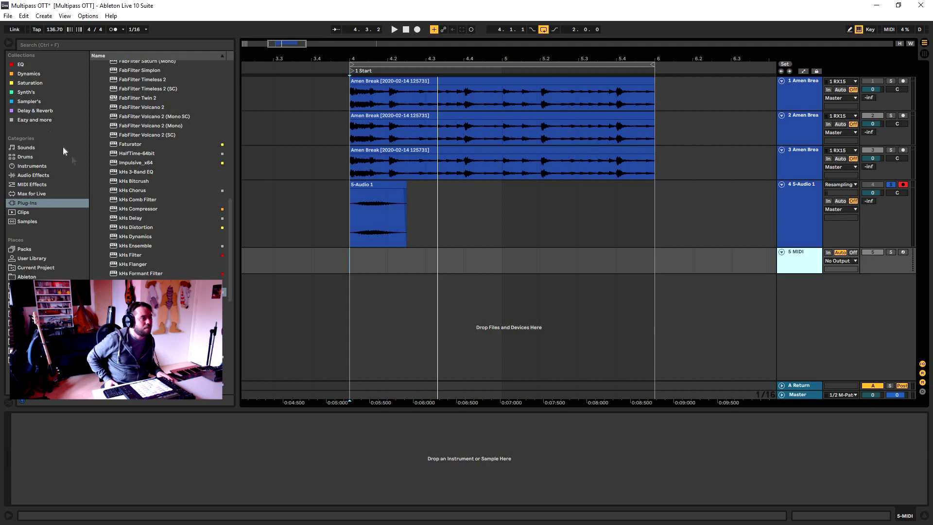
pyautogui.click(40, 93)
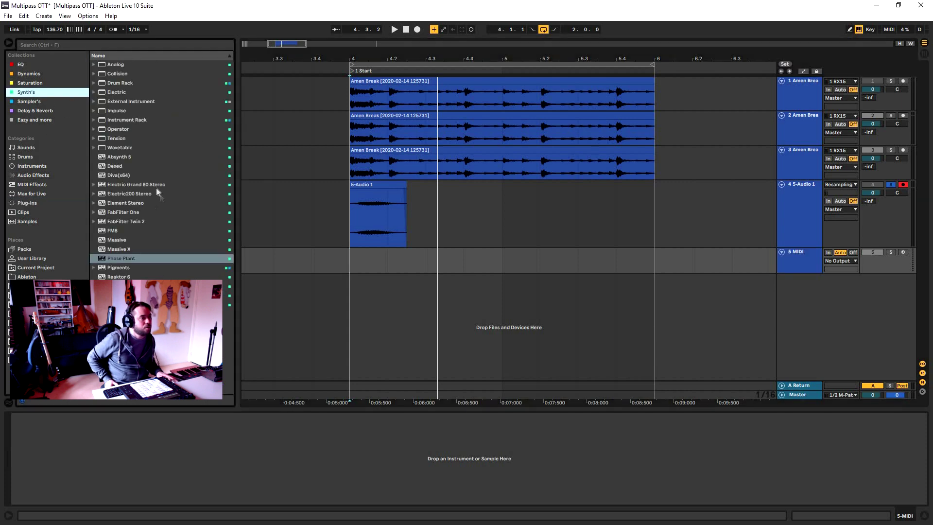
pyautogui.doubleClick(123, 258)
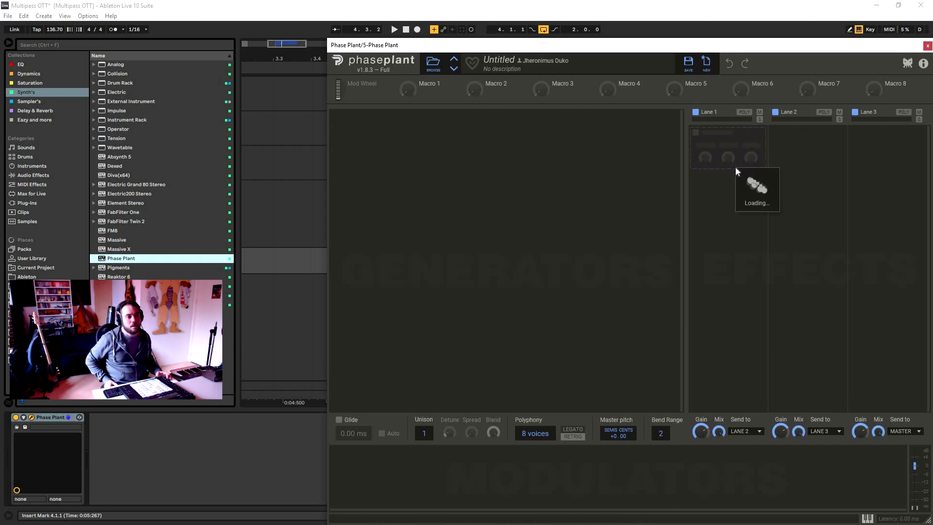
# - Add a Multipass effect to Lane 1 of Phase Plant and load the favorite preset Duko's OTT into it
pyautogui.click(735, 167)
pyautogui.click(829, 283)
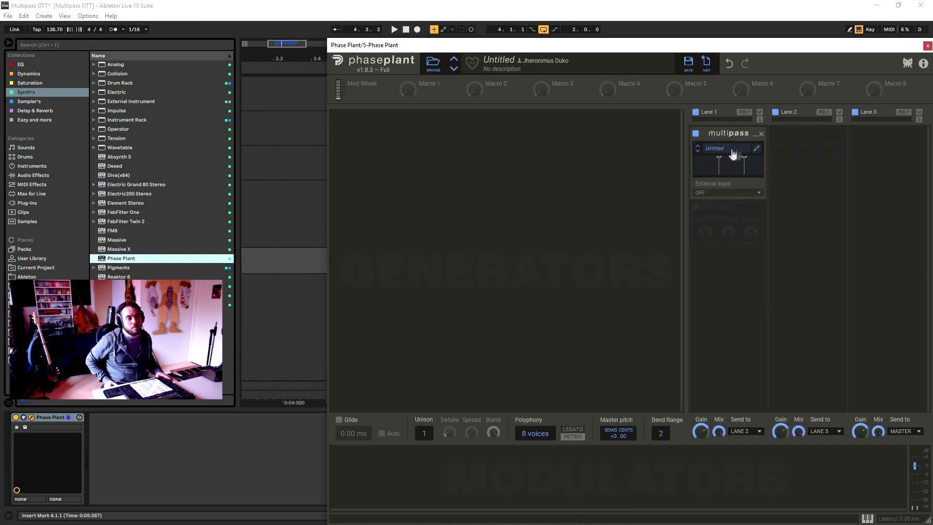
pyautogui.click(731, 150)
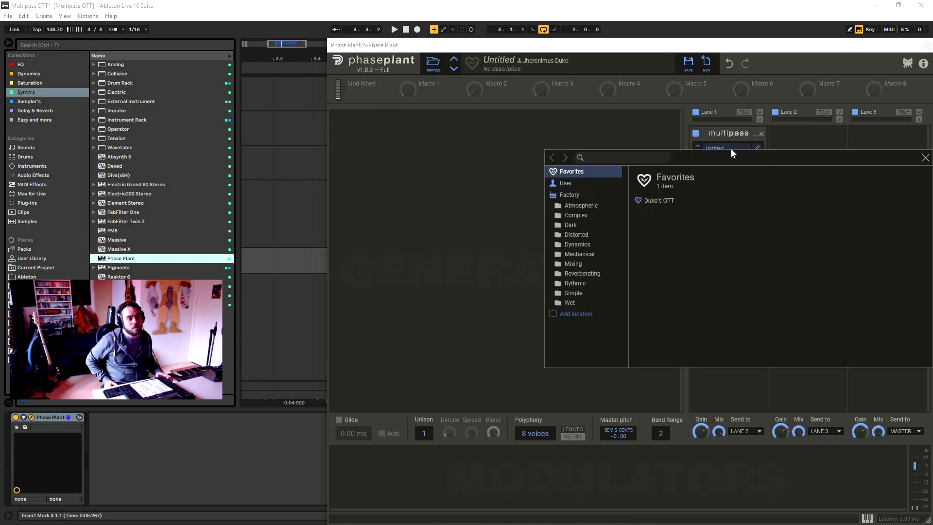
pyautogui.click(659, 200)
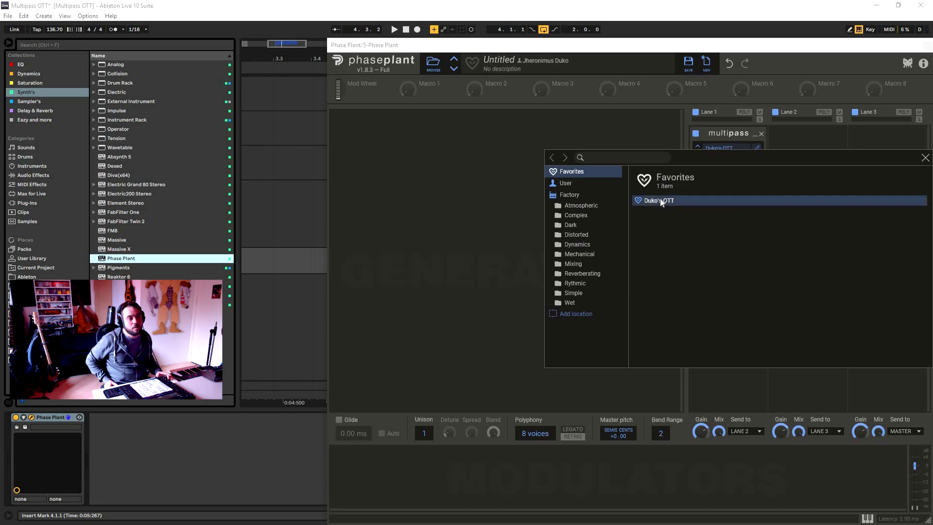
pyautogui.click(925, 158)
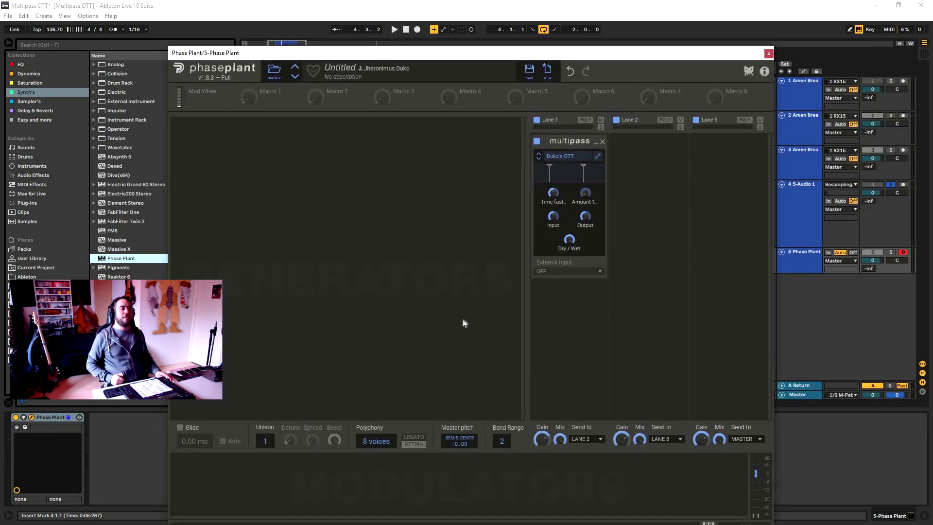